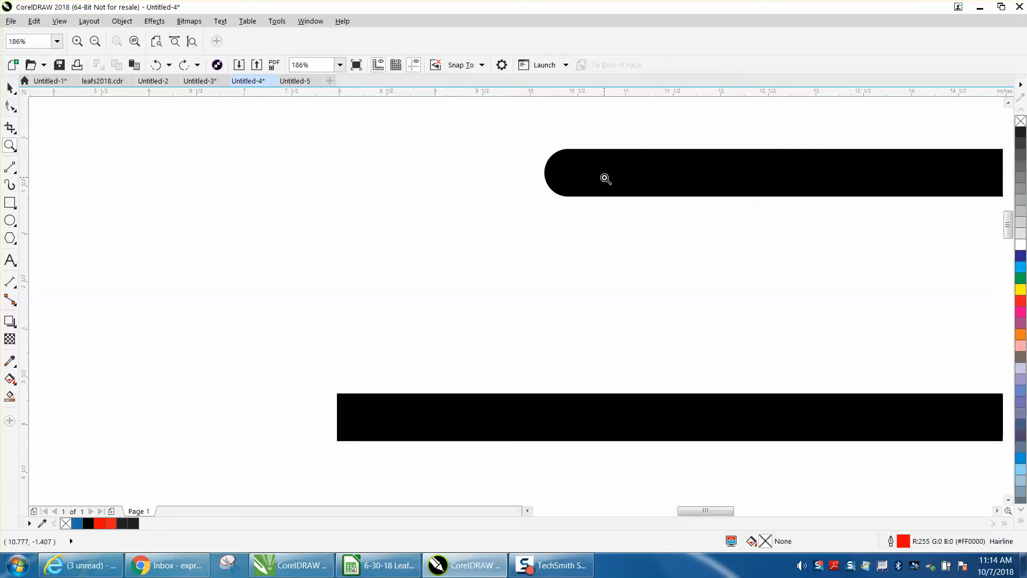
# Examine the ends of the black lines up close and compare them with the full set of lines on the page.
pyautogui.rightClick(605, 179)
pyautogui.rightClick(605, 179)
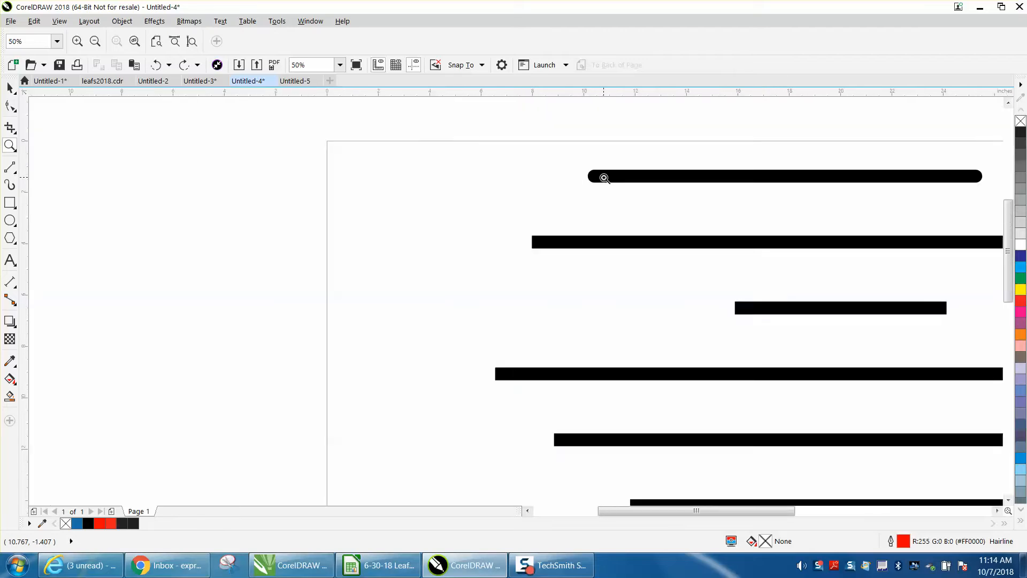
pyautogui.rightClick(604, 177)
pyautogui.rightClick(603, 177)
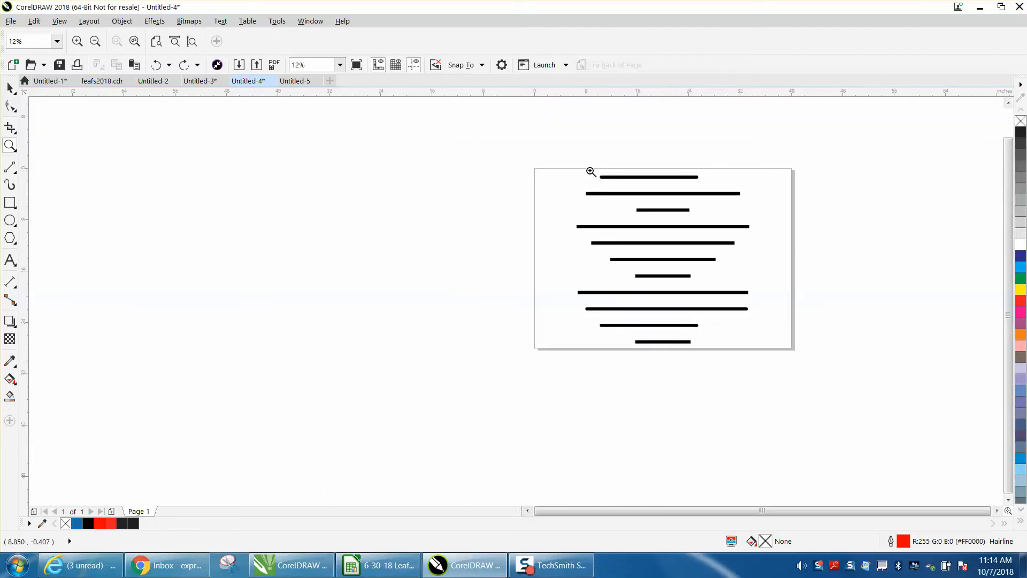
pyautogui.moveTo(582, 163); pyautogui.dragTo(623, 208)
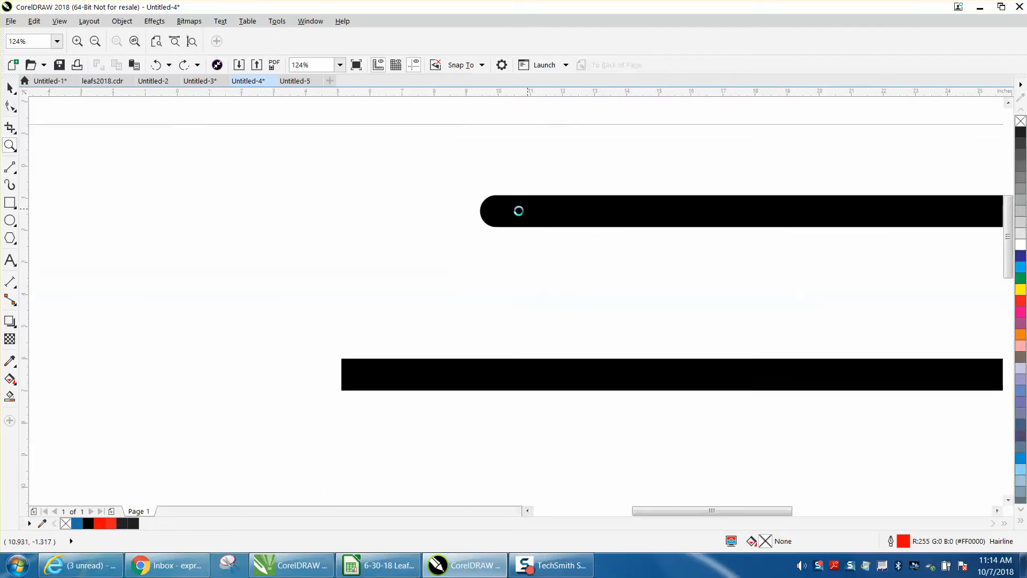
pyautogui.rightClick(524, 217)
pyautogui.rightClick(506, 227)
pyautogui.rightClick(502, 241)
pyautogui.moveTo(453, 225); pyautogui.dragTo(731, 458)
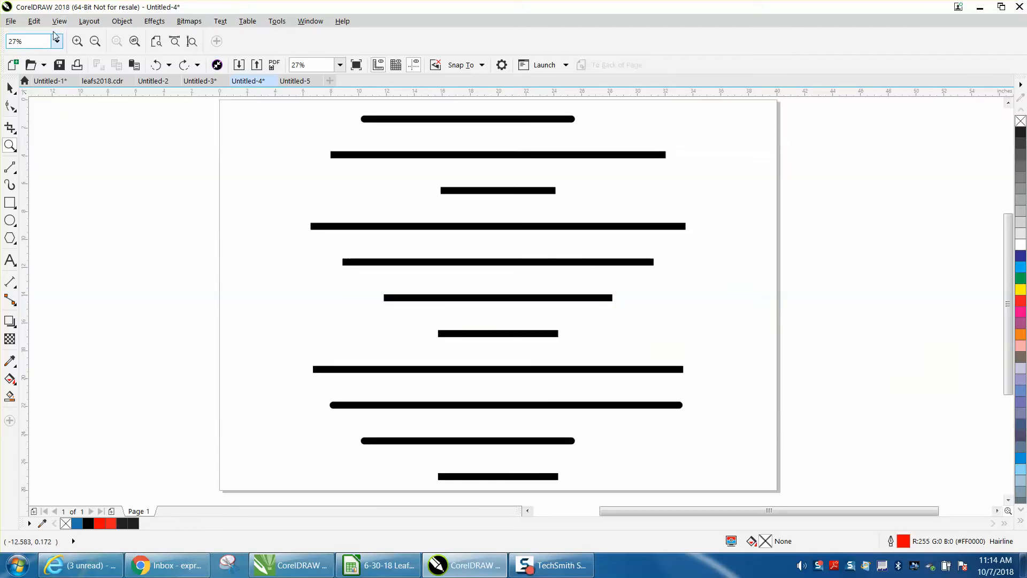
# Begin a new object search in the Find Wizard that filters by outline properties.
pyautogui.click(35, 22)
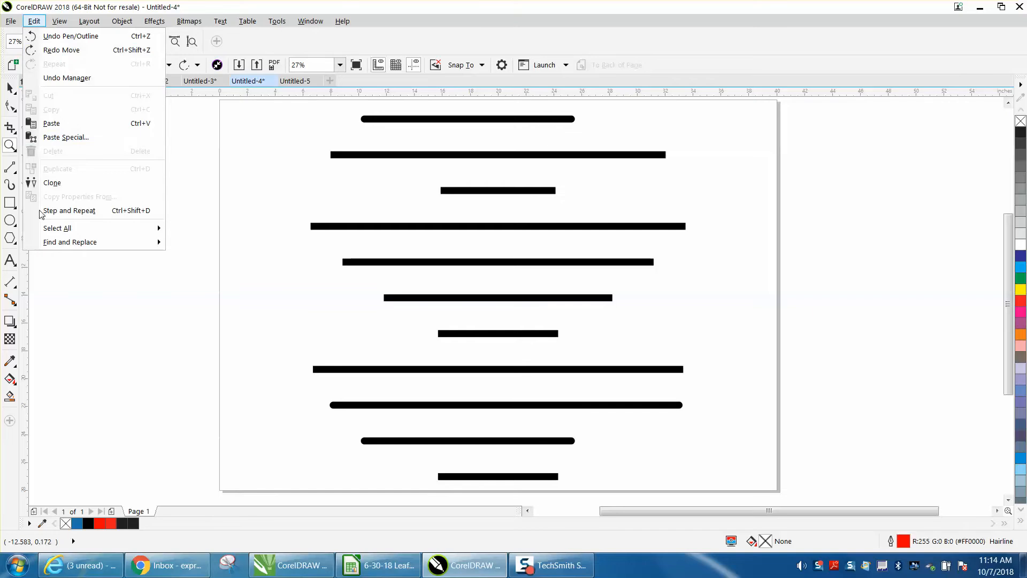
pyautogui.moveTo(66, 245)
pyautogui.click(217, 246)
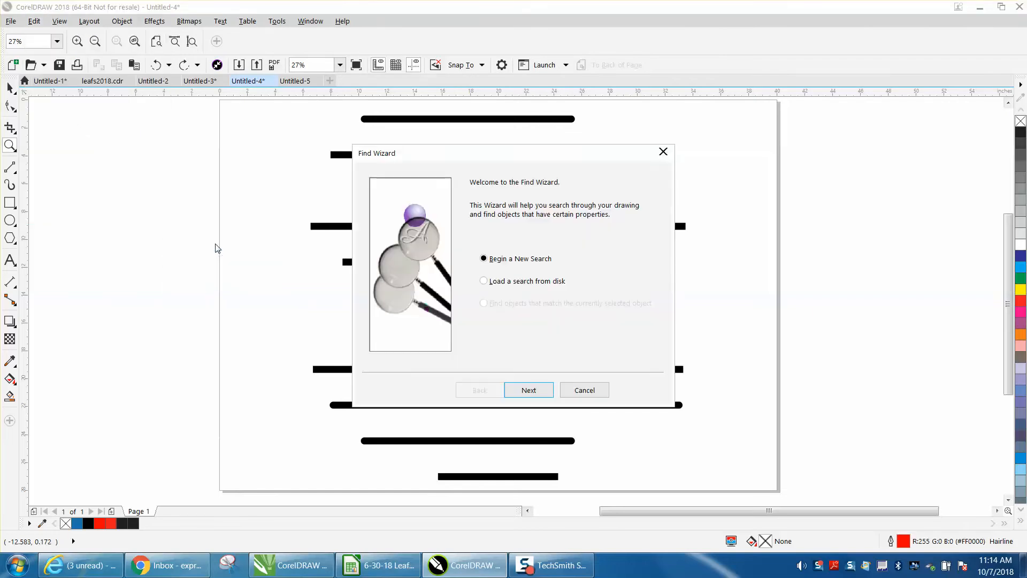
pyautogui.click(550, 392)
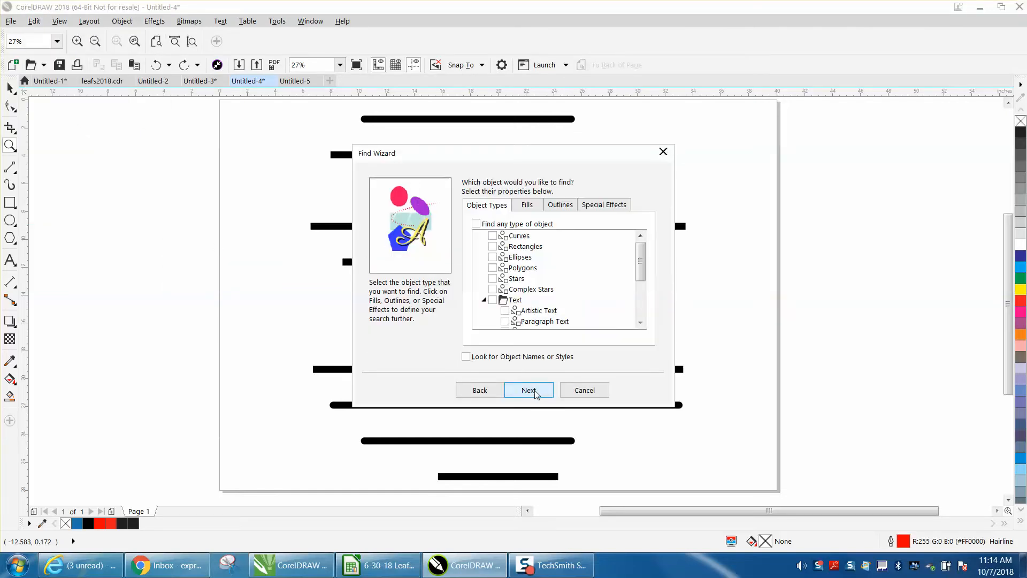
pyautogui.click(559, 206)
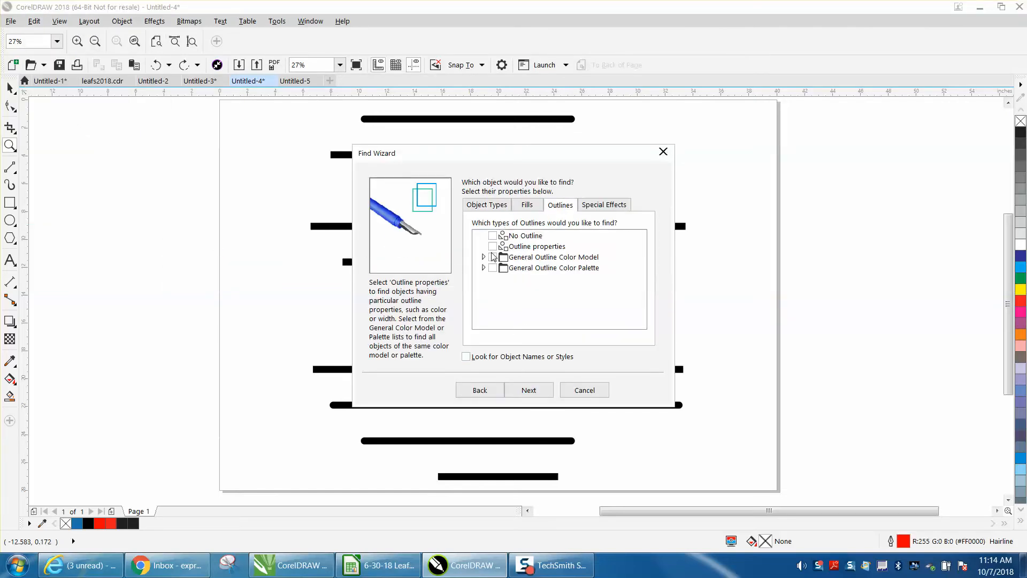
pyautogui.click(529, 390)
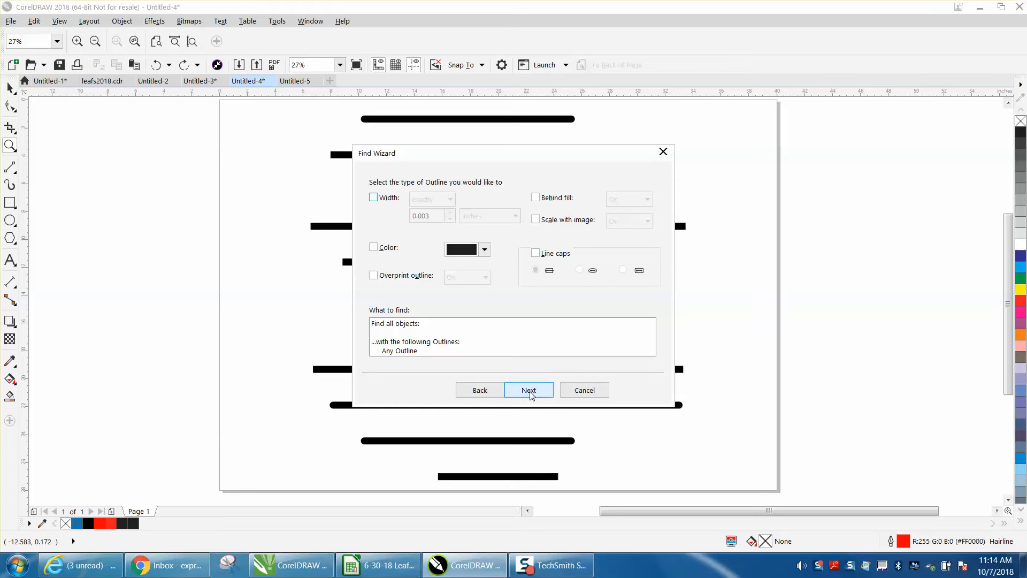
# Set the search criterion to round line caps and select all matching lines on the page.
pyautogui.click(535, 252)
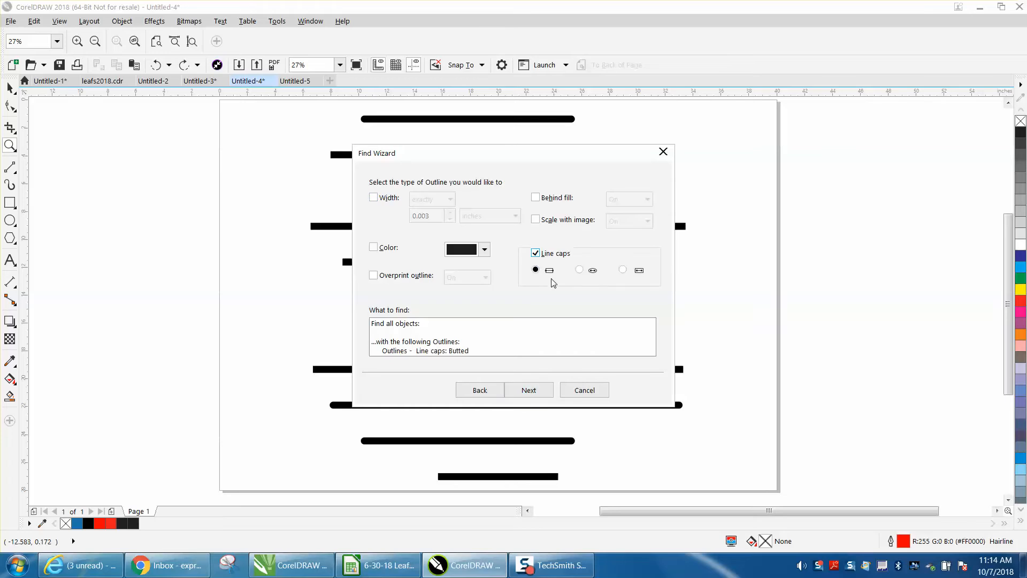
pyautogui.click(580, 270)
pyautogui.click(528, 390)
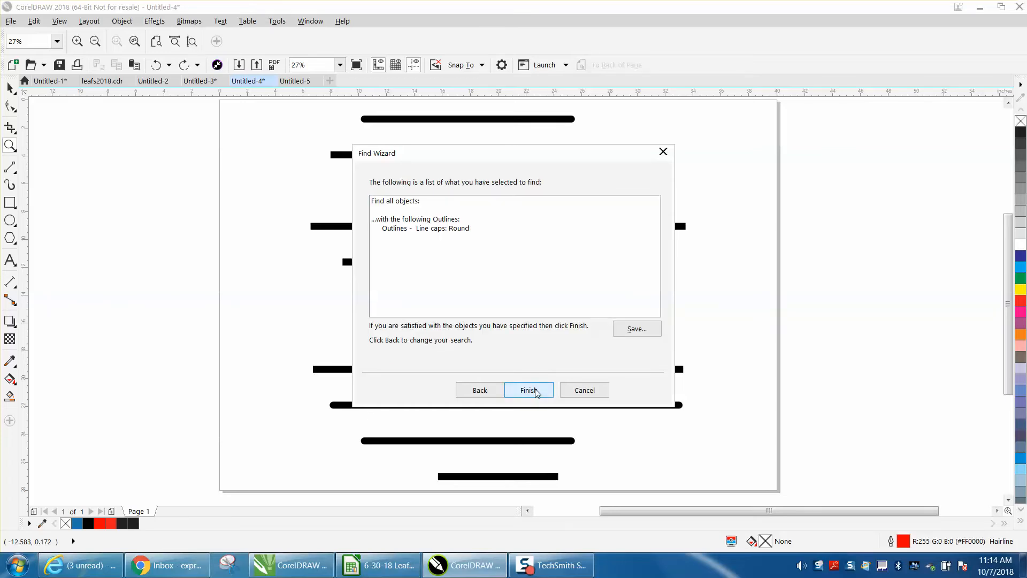
pyautogui.click(551, 388)
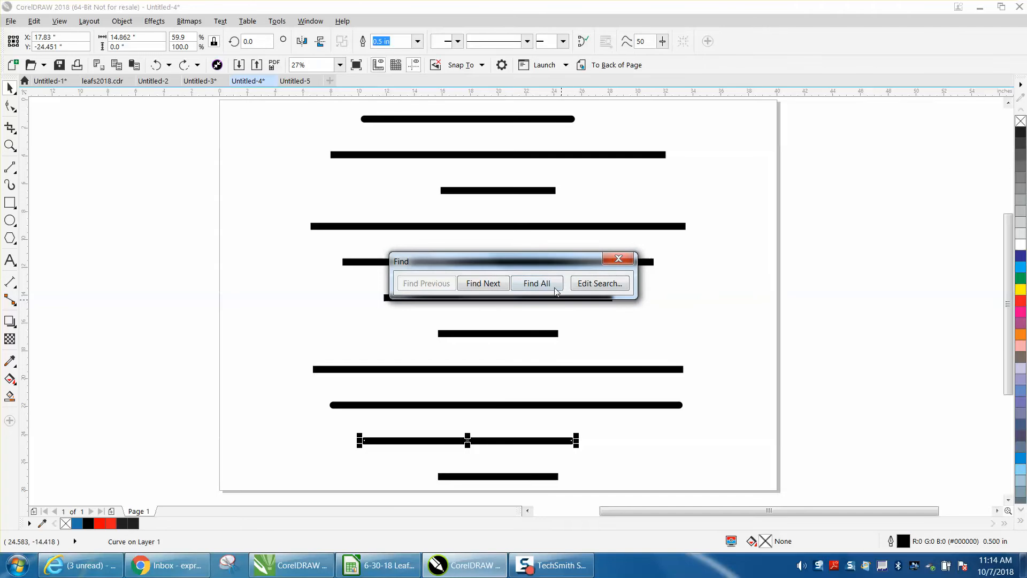
pyautogui.click(537, 283)
pyautogui.click(620, 259)
# Move the selected round-capped lines about 36 inches left, off the page.
pyautogui.scroll(-4, 606, 264)
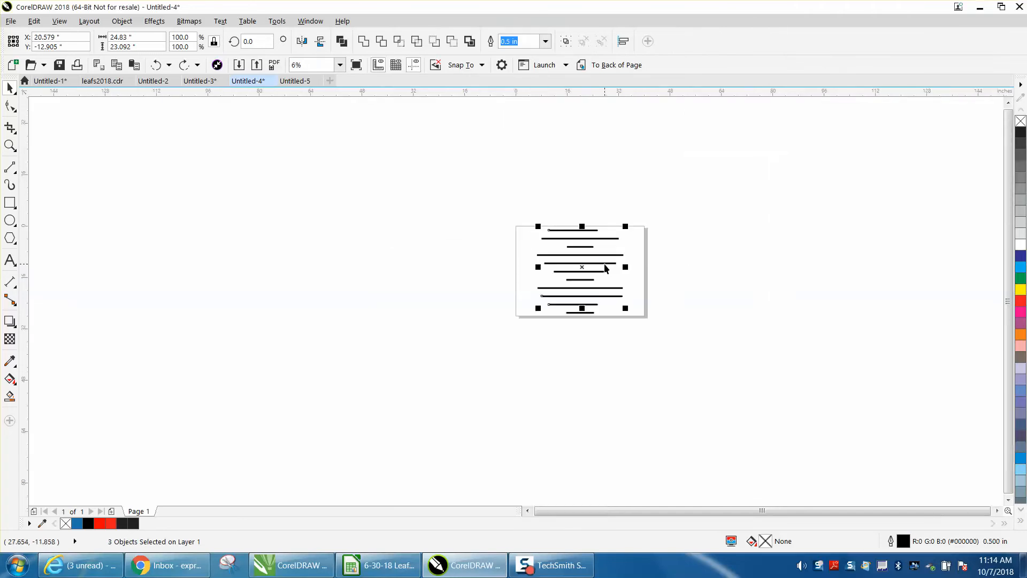
pyautogui.moveTo(585, 276); pyautogui.dragTo(466, 270)
pyautogui.click(466, 271)
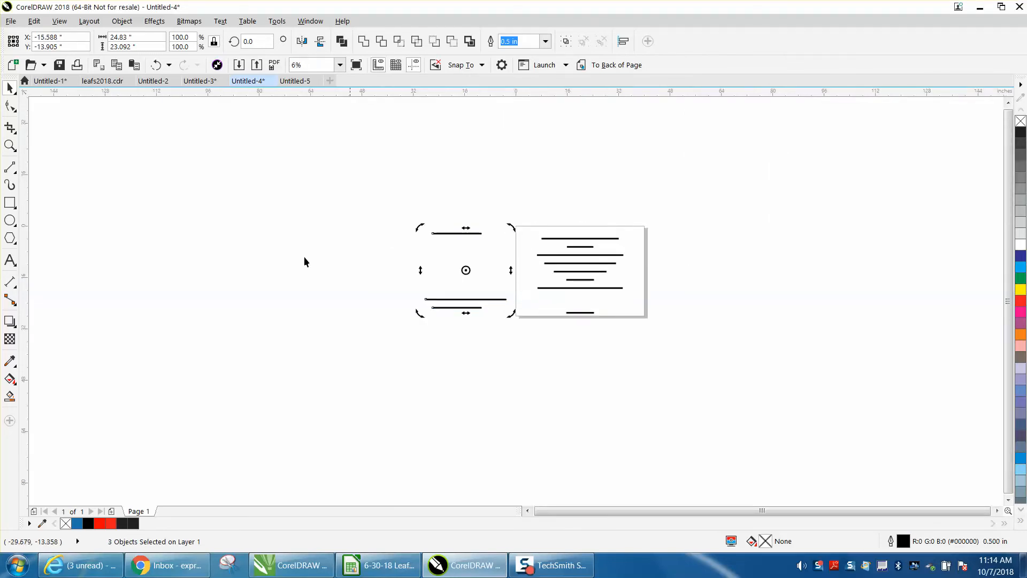
pyautogui.click(10, 146)
pyautogui.moveTo(463, 194); pyautogui.dragTo(565, 325)
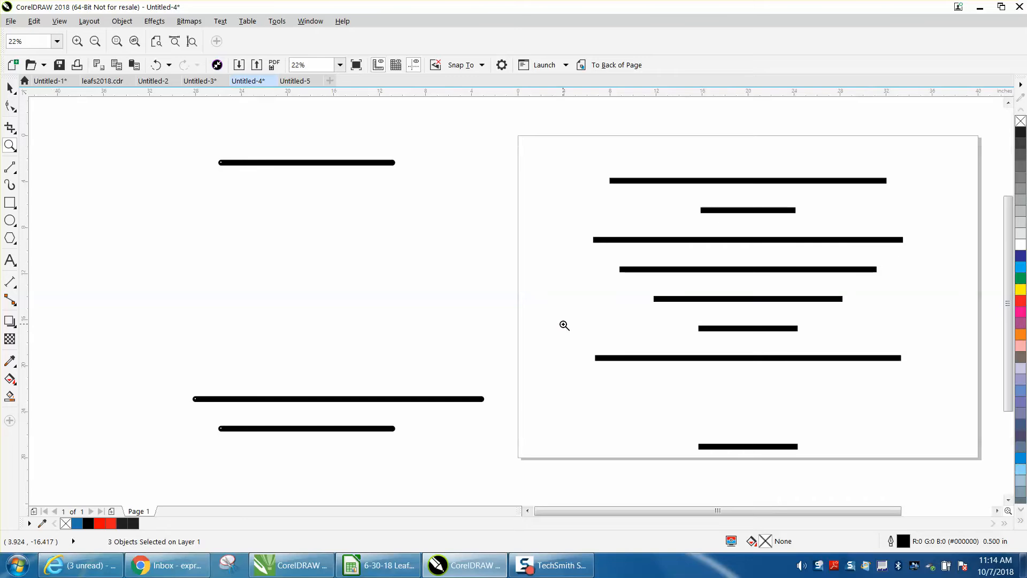
# Undo the move of the round-capped lines.
pyautogui.click(156, 65)
pyautogui.rightClick(177, 156)
pyautogui.moveTo(374, 152); pyautogui.dragTo(630, 345)
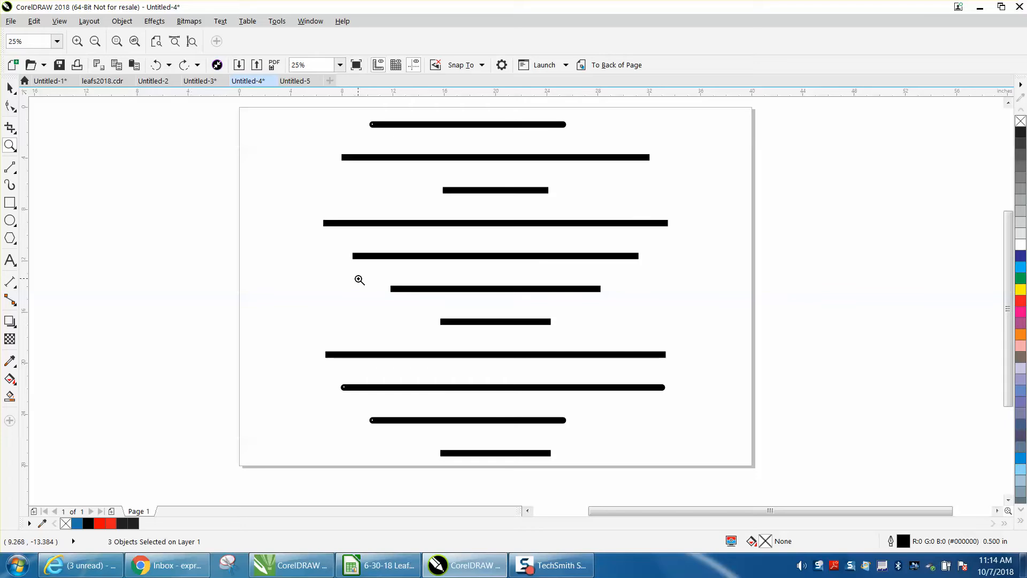
# Select all the lines on the page and scale them down together to about 3.3 by 3.2 inches.
pyautogui.click(12, 91)
pyautogui.scroll(-1, 237, 165)
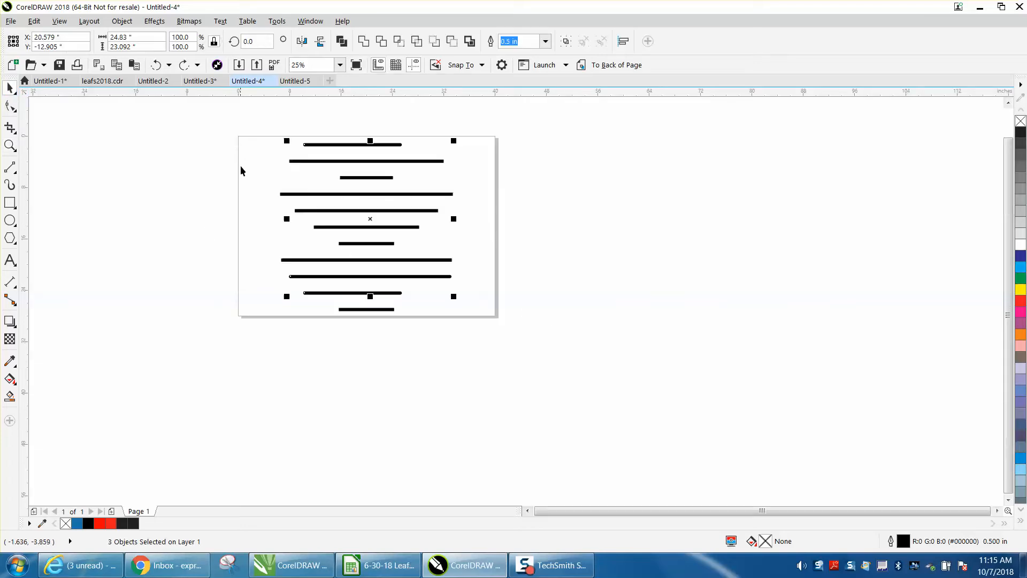
pyautogui.moveTo(283, 168); pyautogui.dragTo(489, 318)
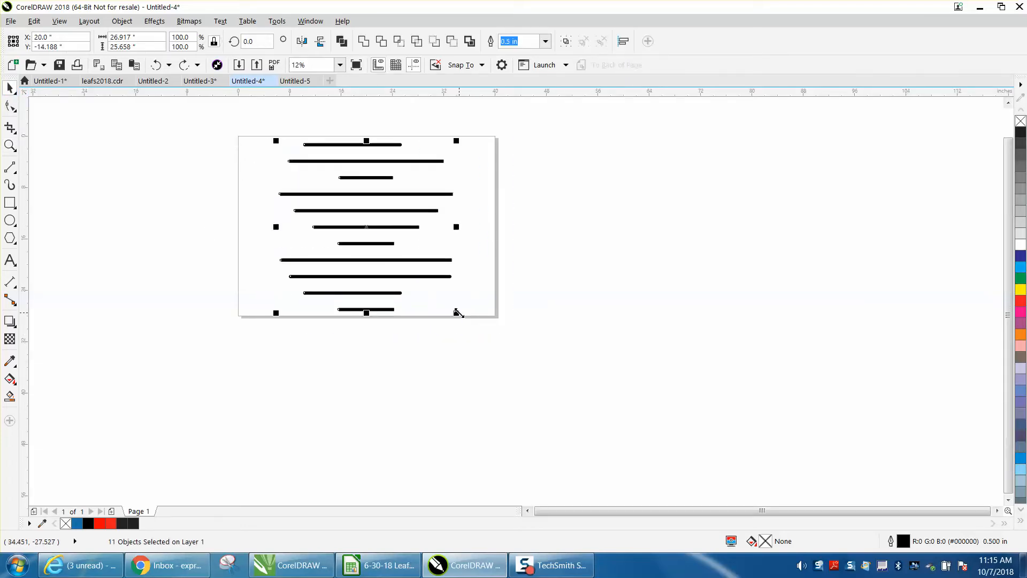
pyautogui.moveTo(456, 314); pyautogui.dragTo(305, 169)
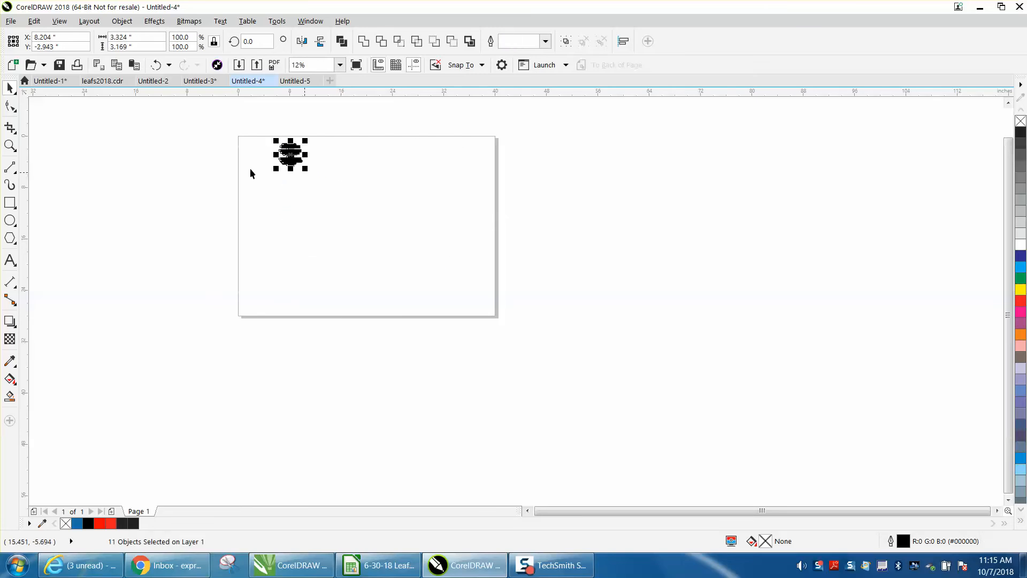
pyautogui.click(10, 145)
pyautogui.moveTo(249, 138); pyautogui.dragTo(354, 191)
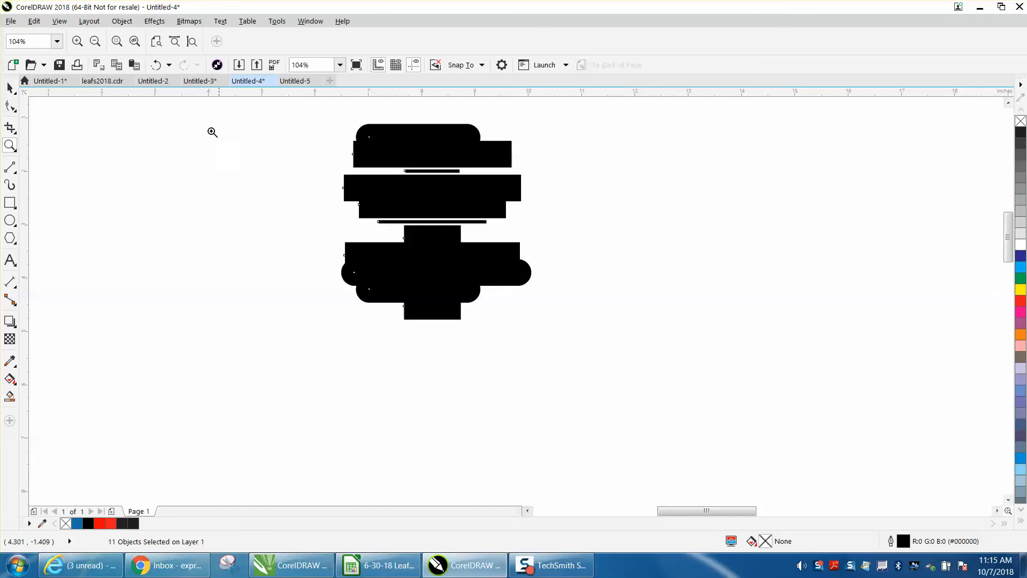
# Undo the scaling of the lines and bring the whole page back into view.
pyautogui.click(155, 69)
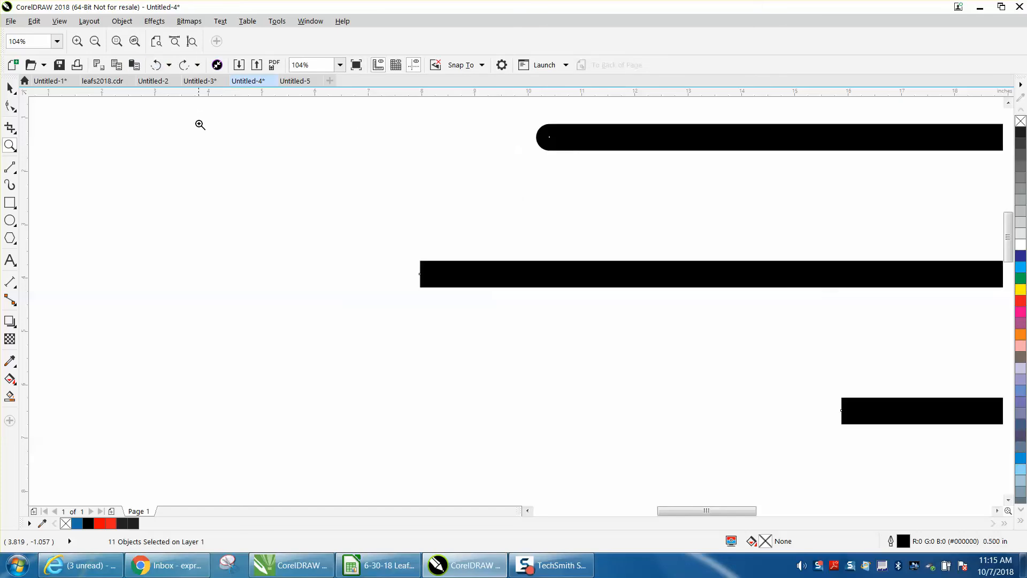
pyautogui.rightClick(211, 138)
pyautogui.rightClick(273, 159)
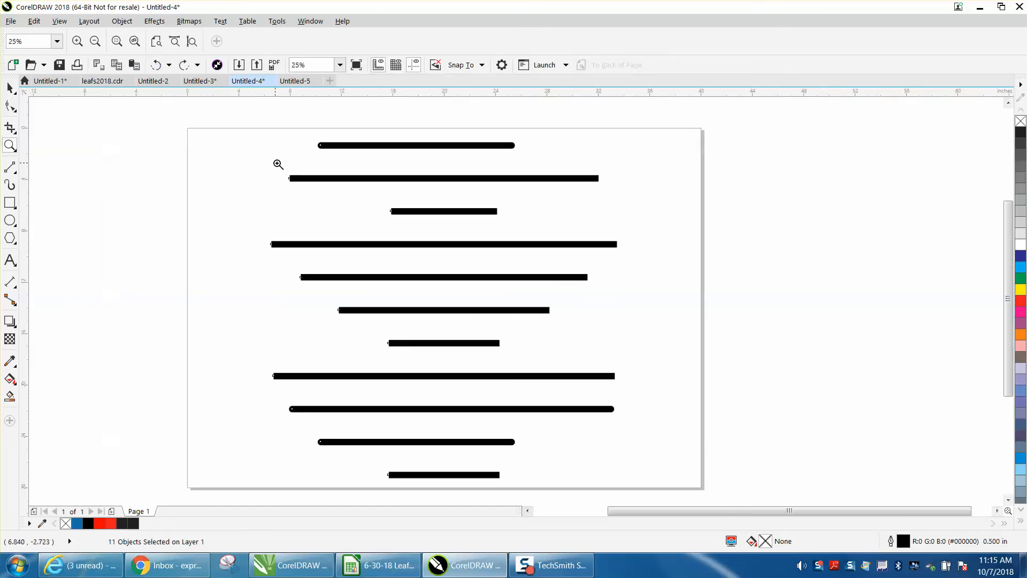
pyautogui.rightClick(595, 231)
pyautogui.moveTo(430, 171); pyautogui.dragTo(680, 363)
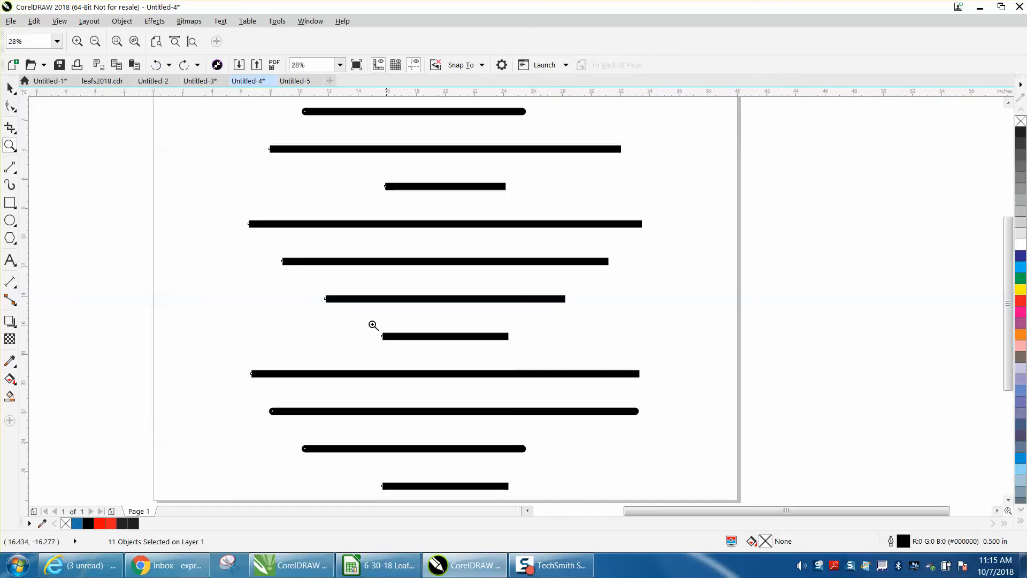
pyautogui.rightClick(151, 236)
pyautogui.moveTo(126, 153); pyautogui.dragTo(507, 403)
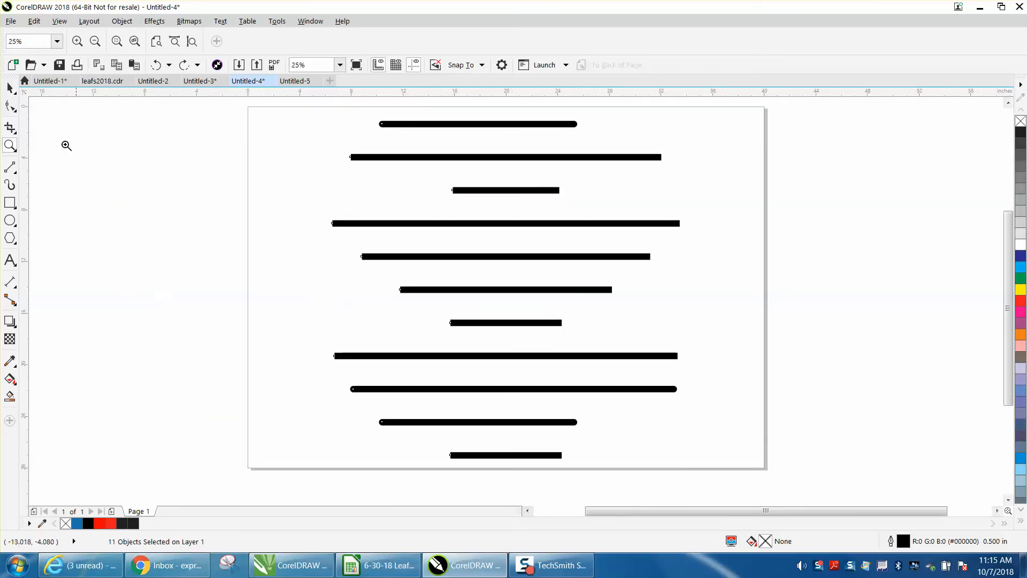
# Deselect all the lines and begin a new Find Wizard search based on outline properties.
pyautogui.click(10, 88)
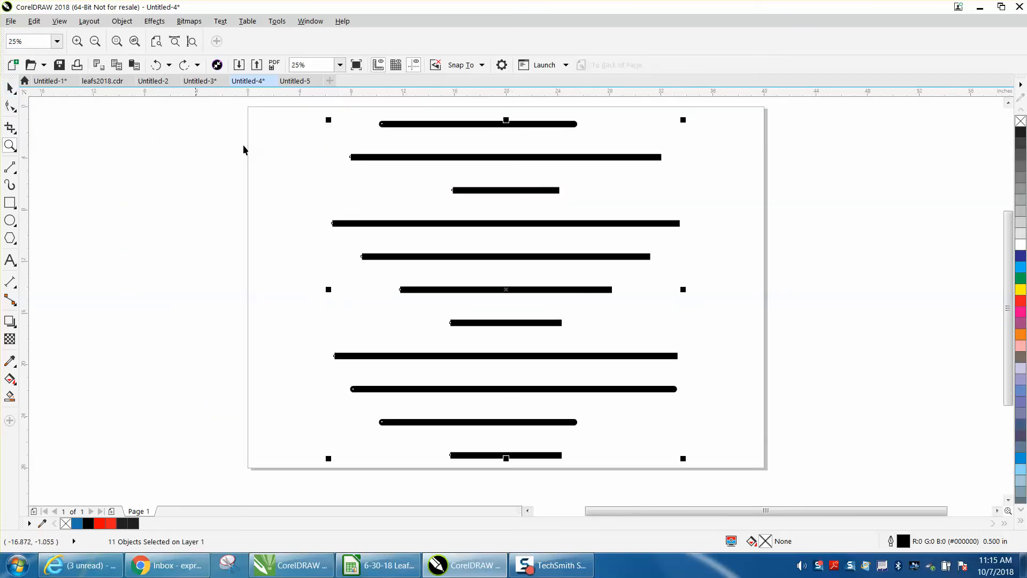
pyautogui.click(219, 174)
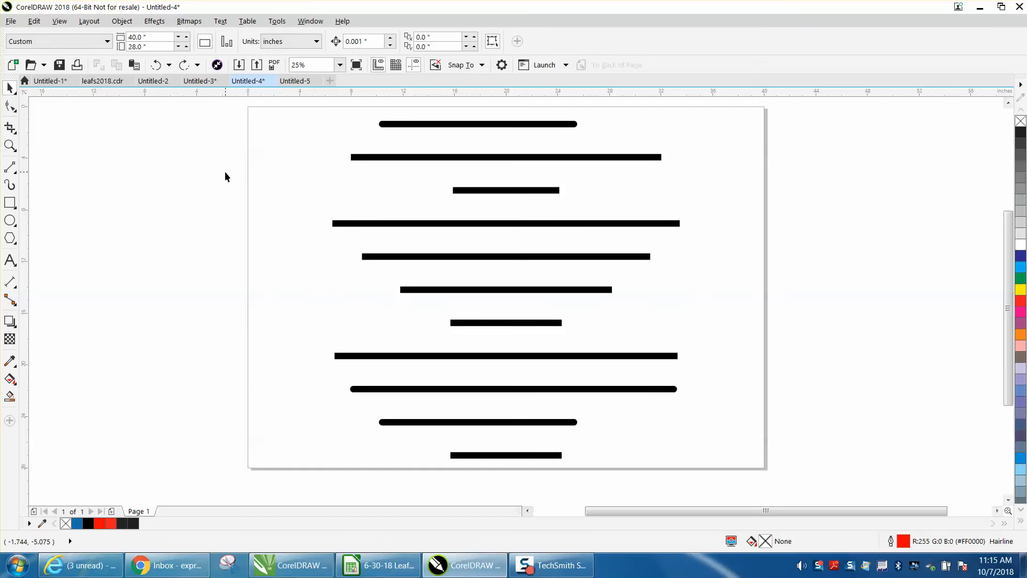
pyautogui.click(34, 21)
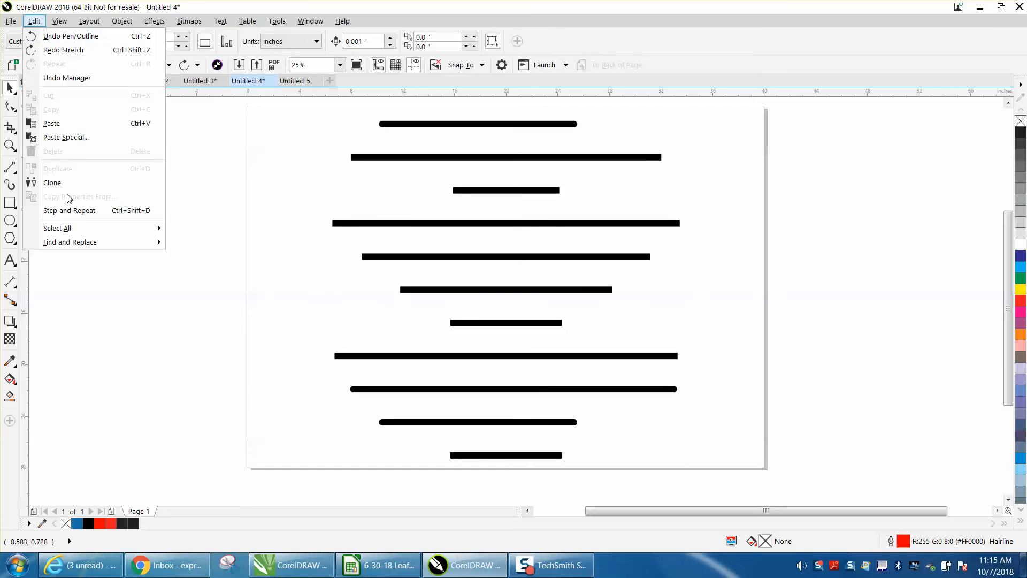
pyautogui.moveTo(80, 245)
pyautogui.click(199, 244)
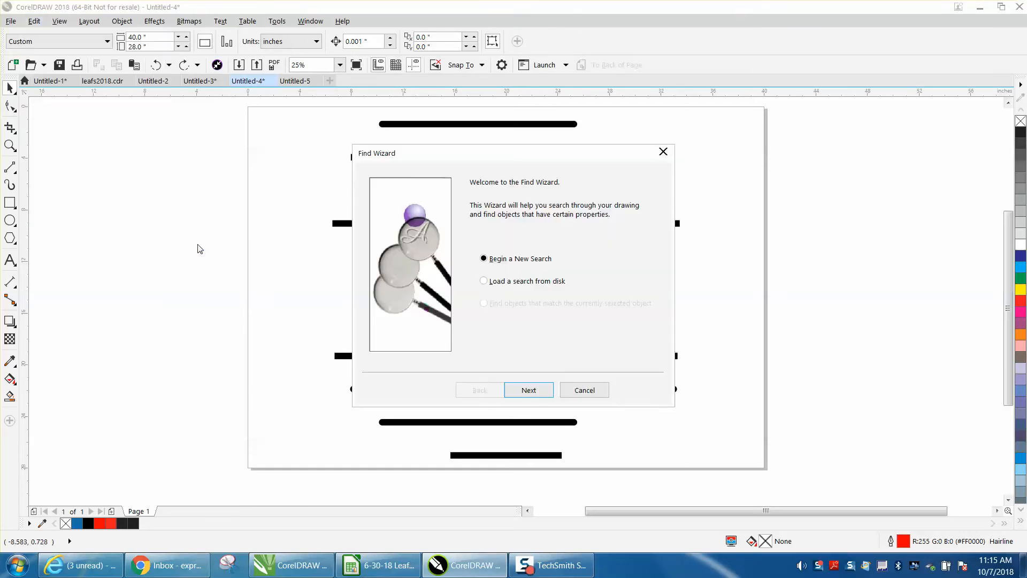
pyautogui.click(529, 391)
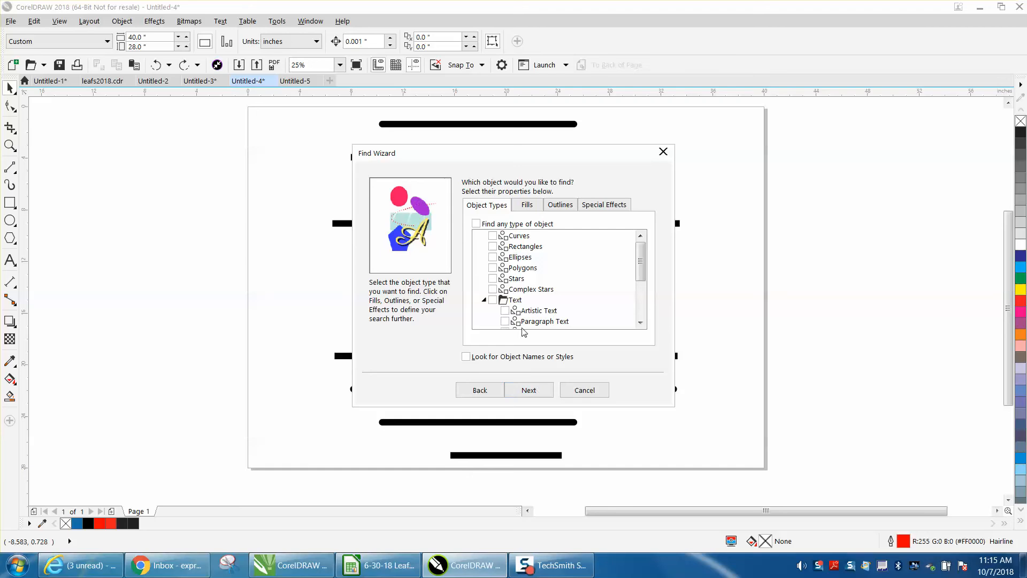
pyautogui.click(558, 207)
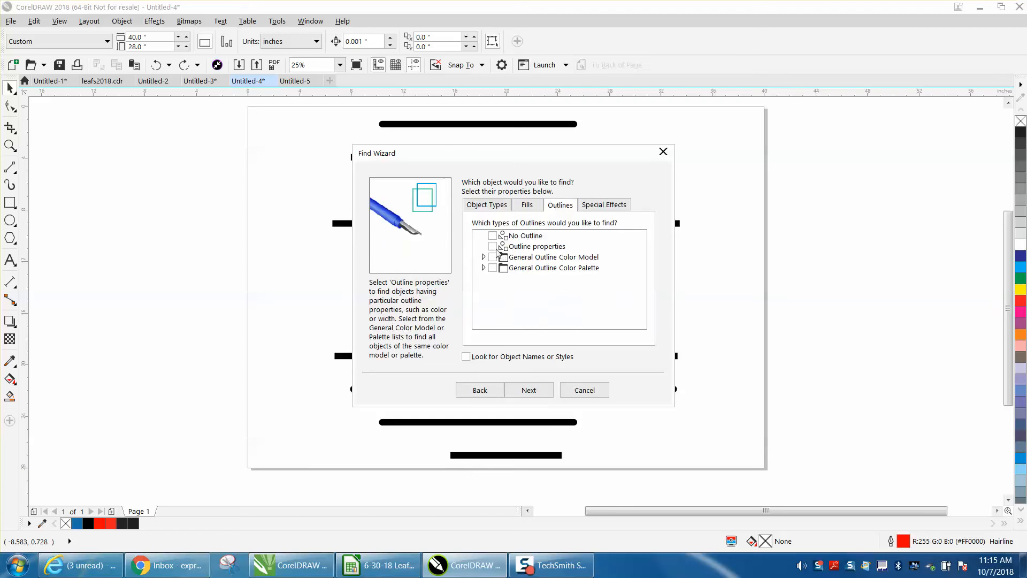
pyautogui.click(529, 390)
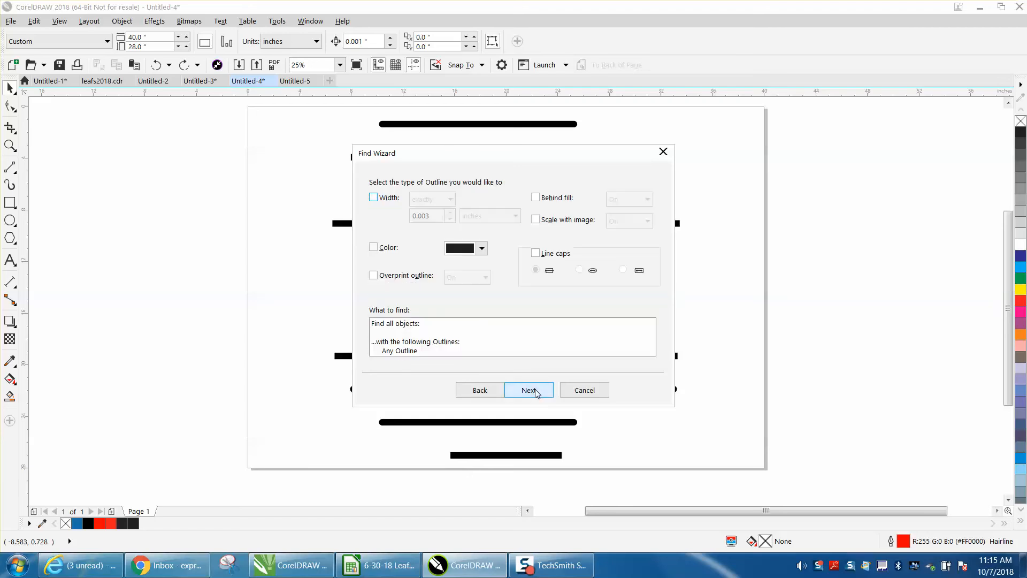
# Set the search criterion to Scale with image: On and select all matching lines.
pyautogui.click(536, 220)
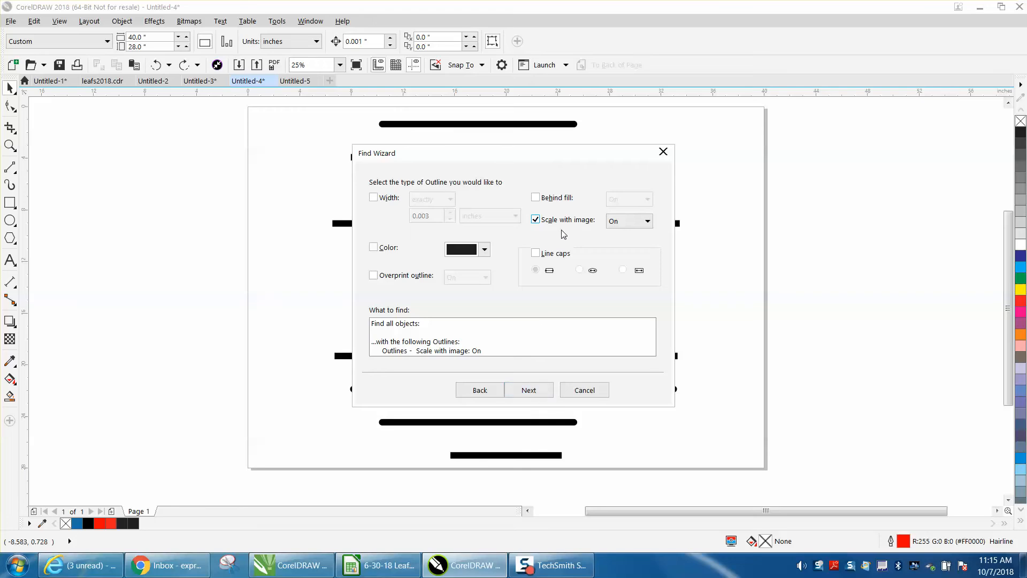
pyautogui.click(528, 390)
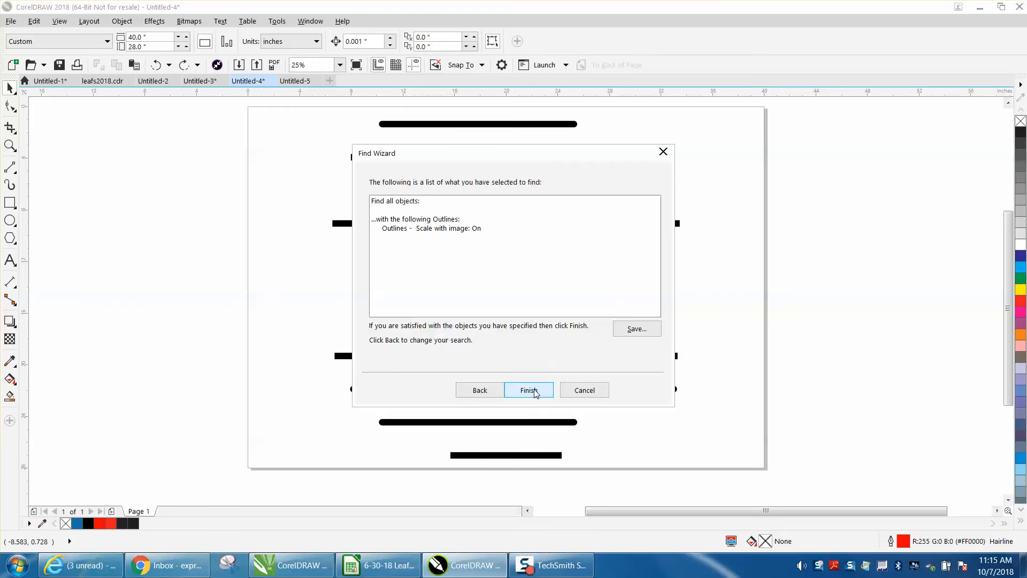
pyautogui.click(530, 390)
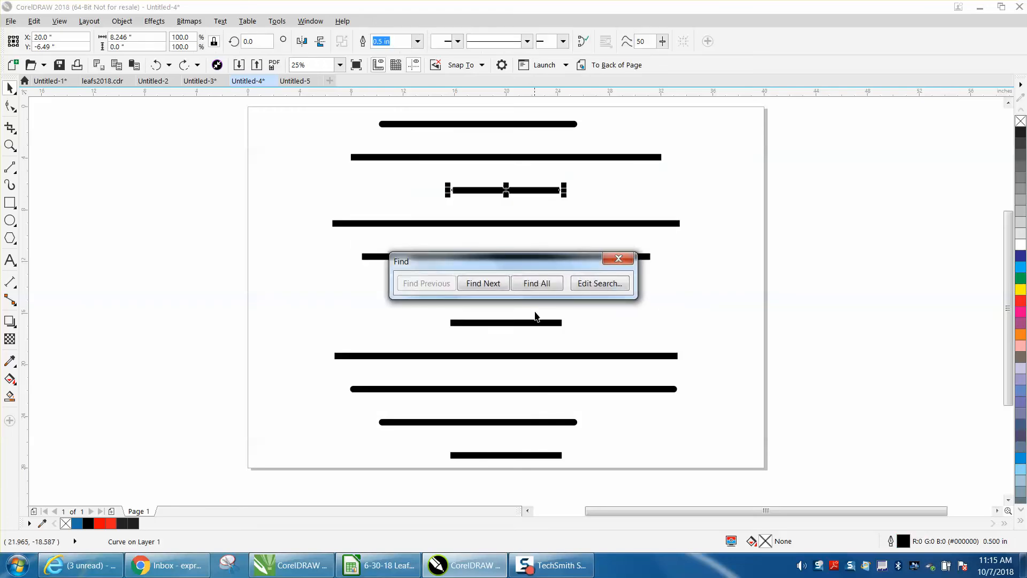
pyautogui.click(536, 283)
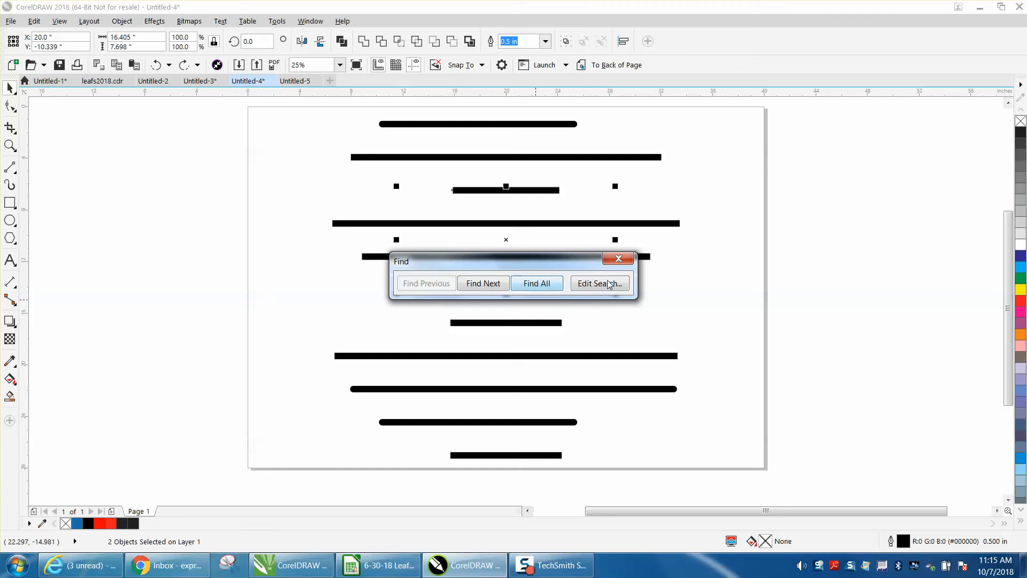
# Close the search and move the two found lines off the page to its left.
pyautogui.click(619, 259)
pyautogui.scroll(-2, 620, 270)
pyautogui.moveTo(589, 265); pyautogui.dragTo(361, 270)
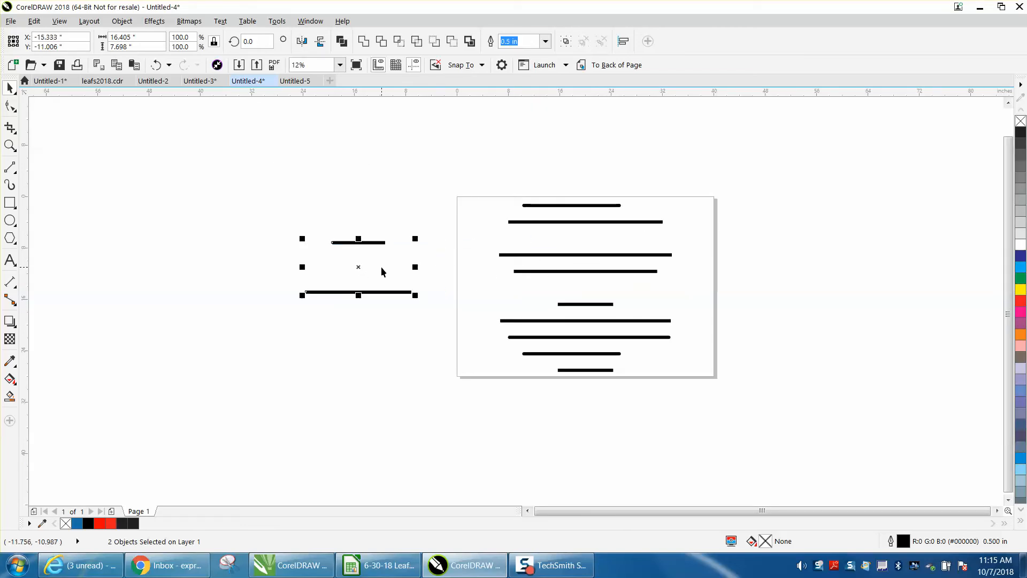
# Scale the two lines beside the page down together to about 1.9 by 0.9 inches and check their thickness.
pyautogui.moveTo(272, 220); pyautogui.dragTo(468, 327)
pyautogui.moveTo(416, 295); pyautogui.dragTo(321, 249)
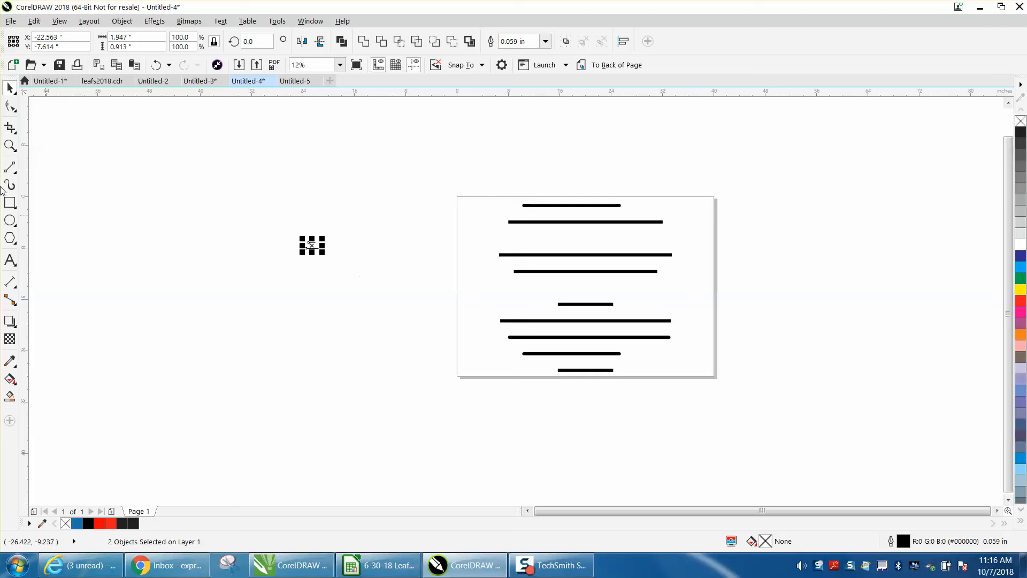
pyautogui.click(9, 145)
pyautogui.moveTo(307, 243); pyautogui.dragTo(337, 264)
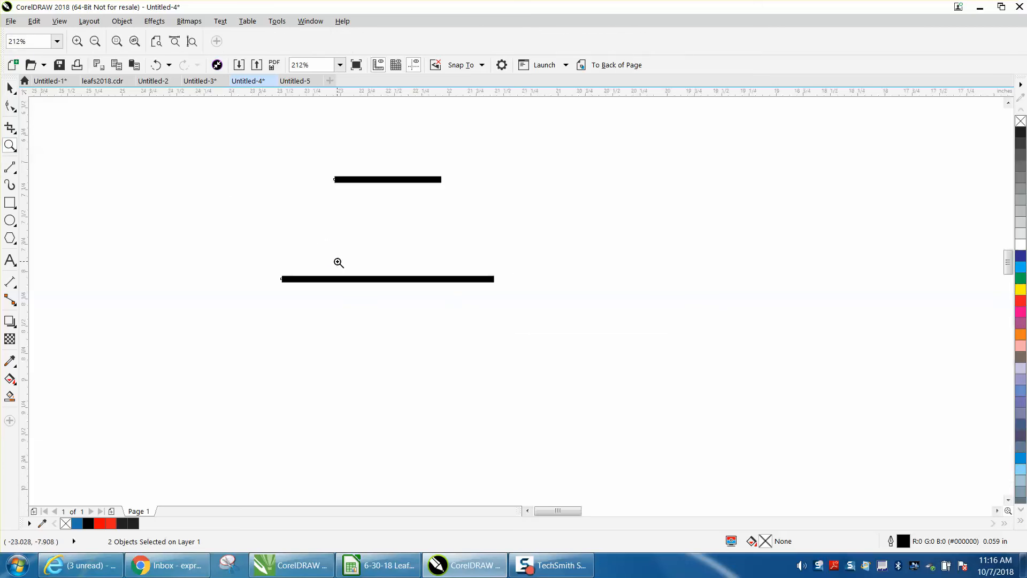
# Select the nine lines remaining on the page and scale them down together toward the page's upper-left corner.
pyautogui.scroll(-5, 316, 260)
pyautogui.press('F3')
pyautogui.click(10, 87)
pyautogui.moveTo(556, 220); pyautogui.dragTo(794, 410)
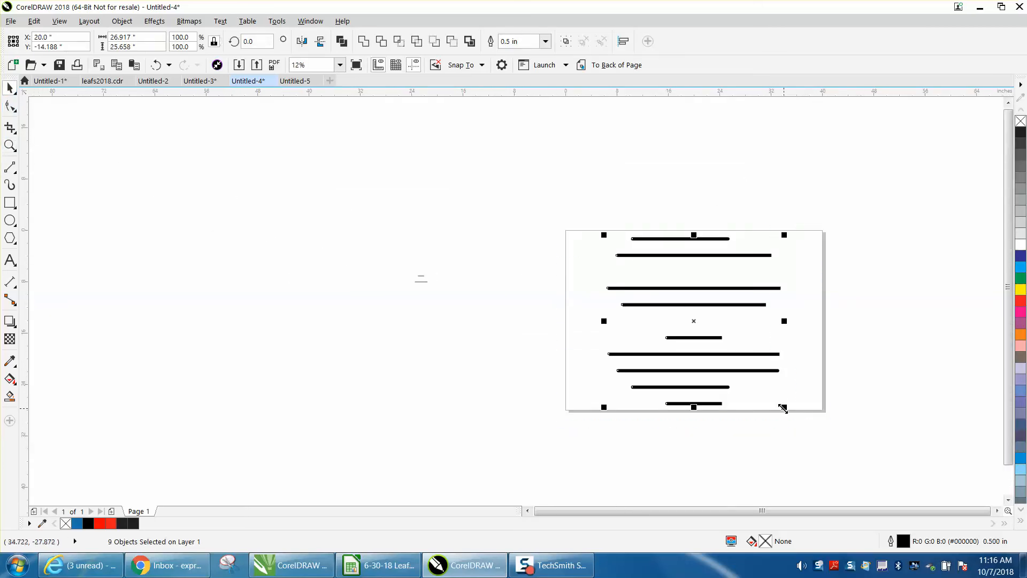
pyautogui.press('Escape')
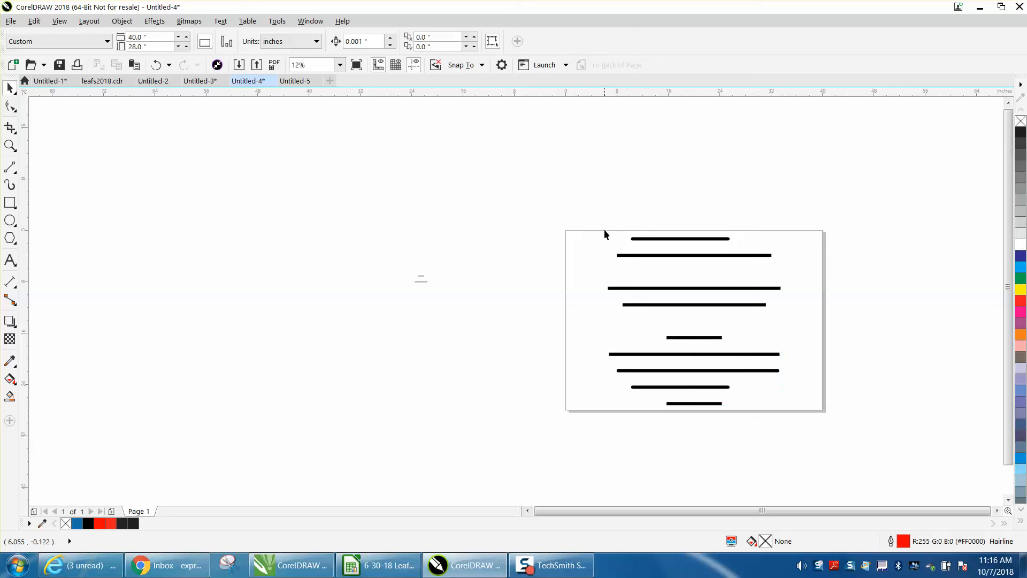
pyautogui.moveTo(804, 454); pyautogui.dragTo(638, 267)
pyautogui.click(10, 148)
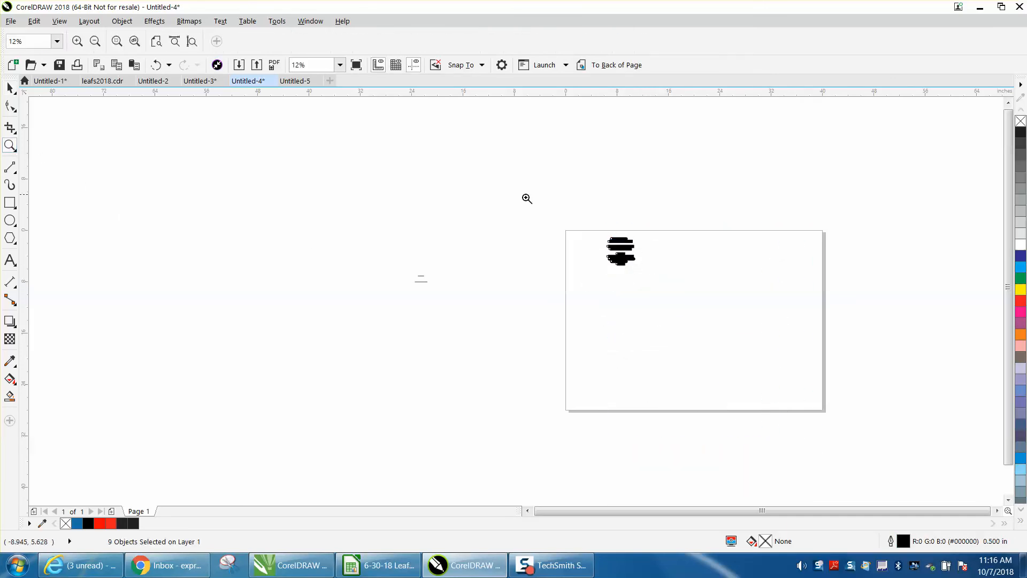
pyautogui.click(660, 282)
pyautogui.rightClick(644, 282)
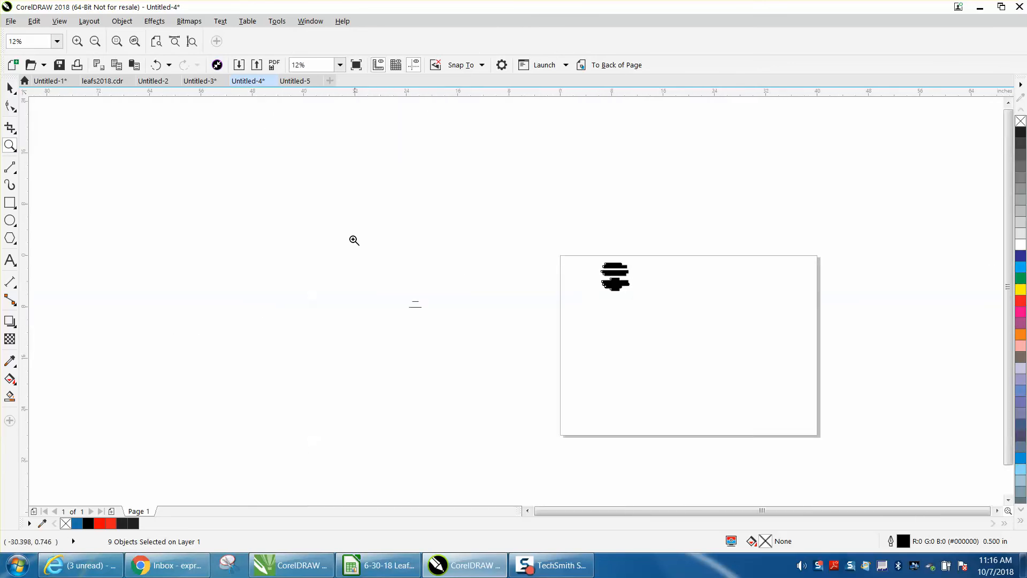
# Undo the scaling of both line groups and the move of the two lines off the page.
pyautogui.click(156, 64)
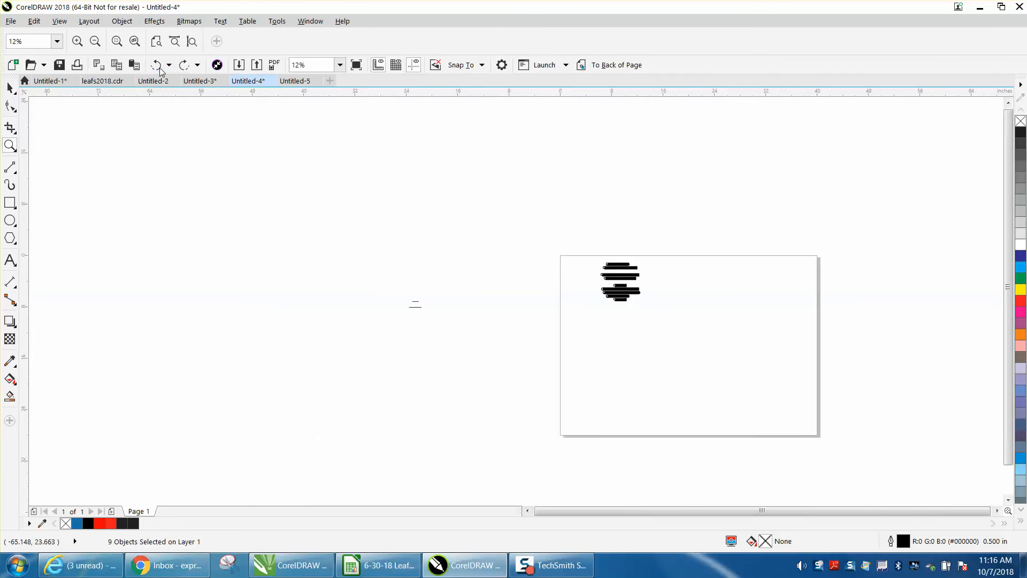
pyautogui.click(156, 65)
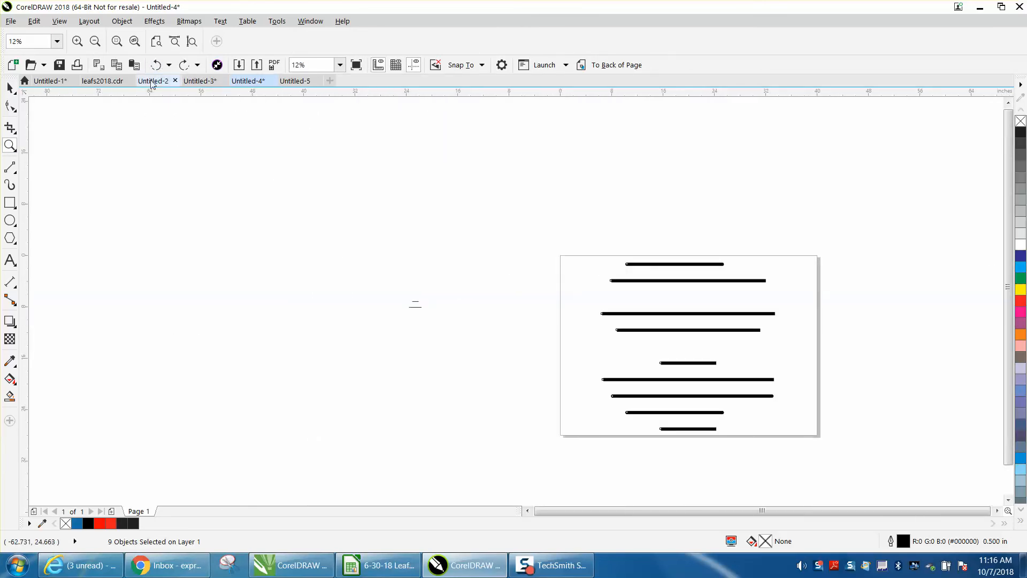
pyautogui.click(156, 65)
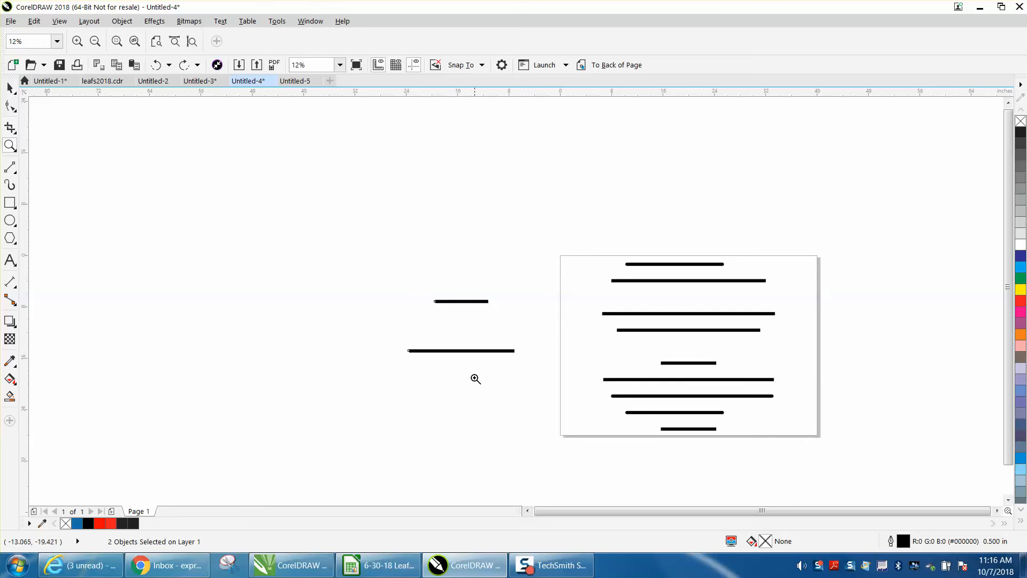
pyautogui.click(10, 88)
pyautogui.click(156, 65)
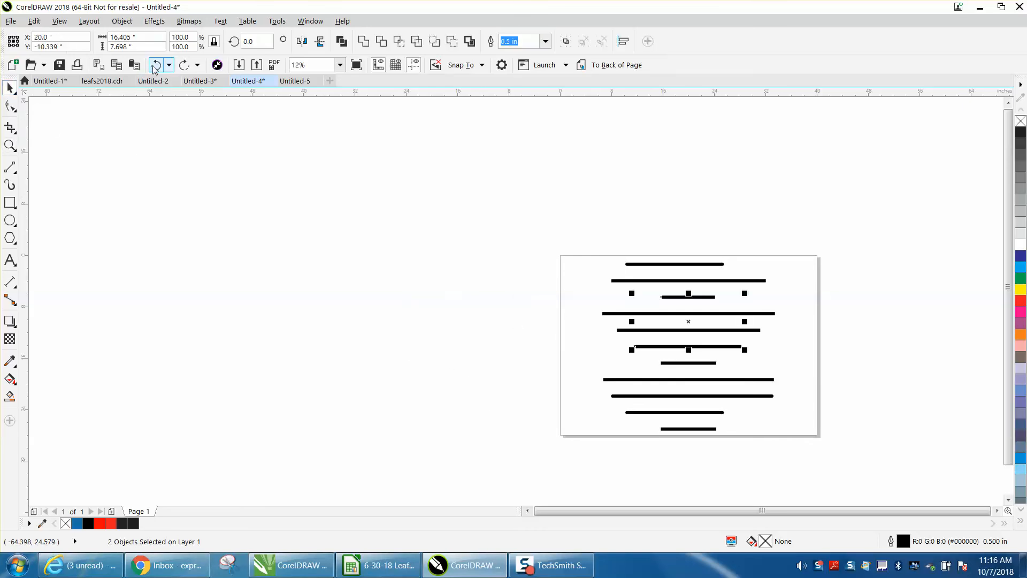
# Deselect all the lines and set the nudge distance to 20 inches.
pyautogui.click(309, 190)
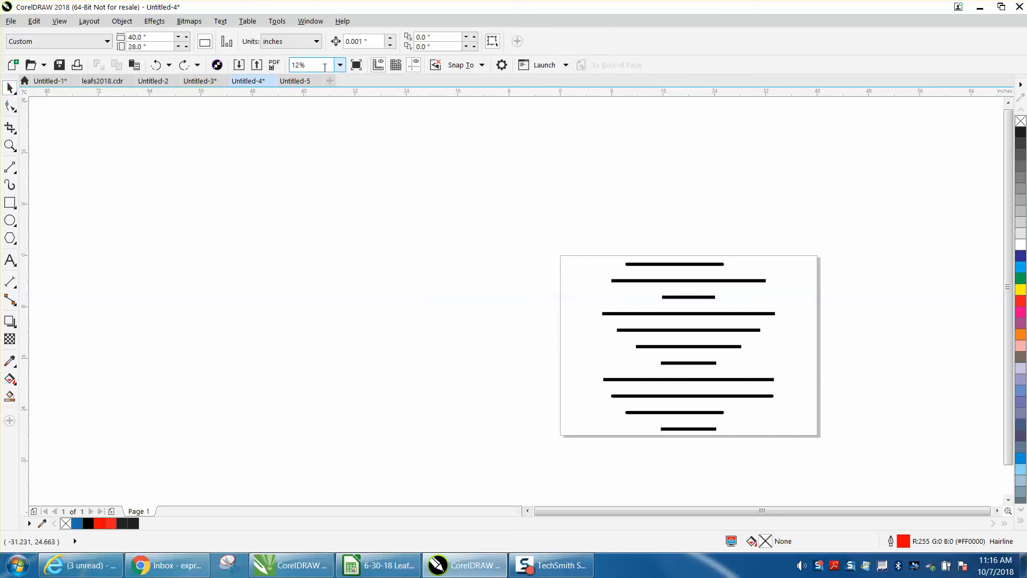
pyautogui.click(344, 42)
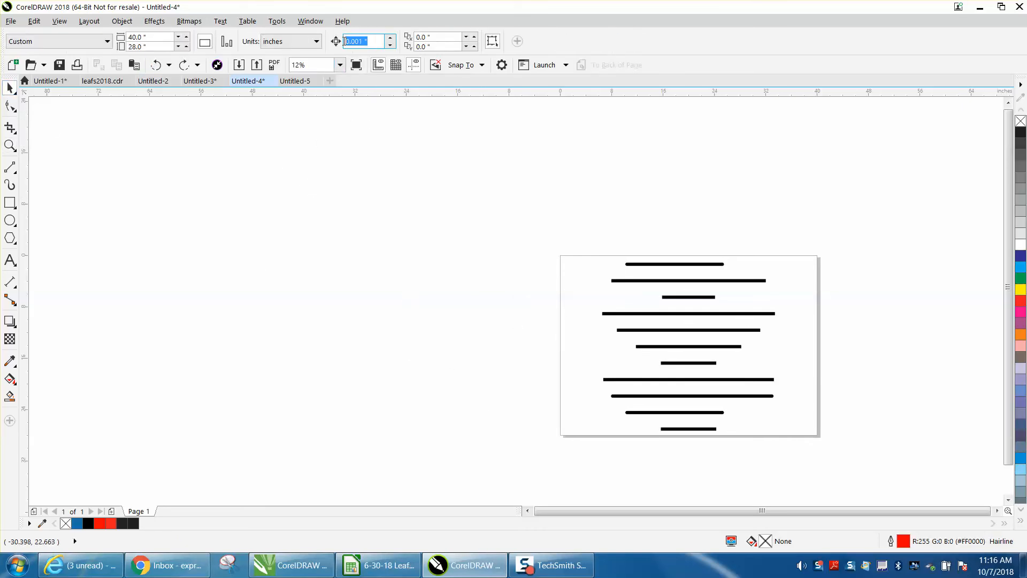
pyautogui.write('2')
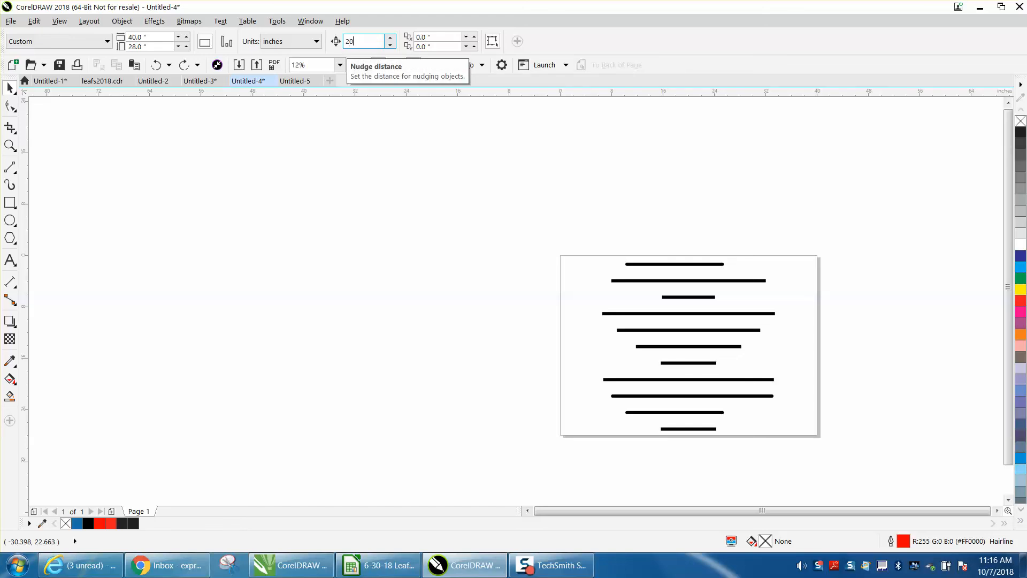
pyautogui.write('0')
pyautogui.press('Return')
pyautogui.click(673, 298)
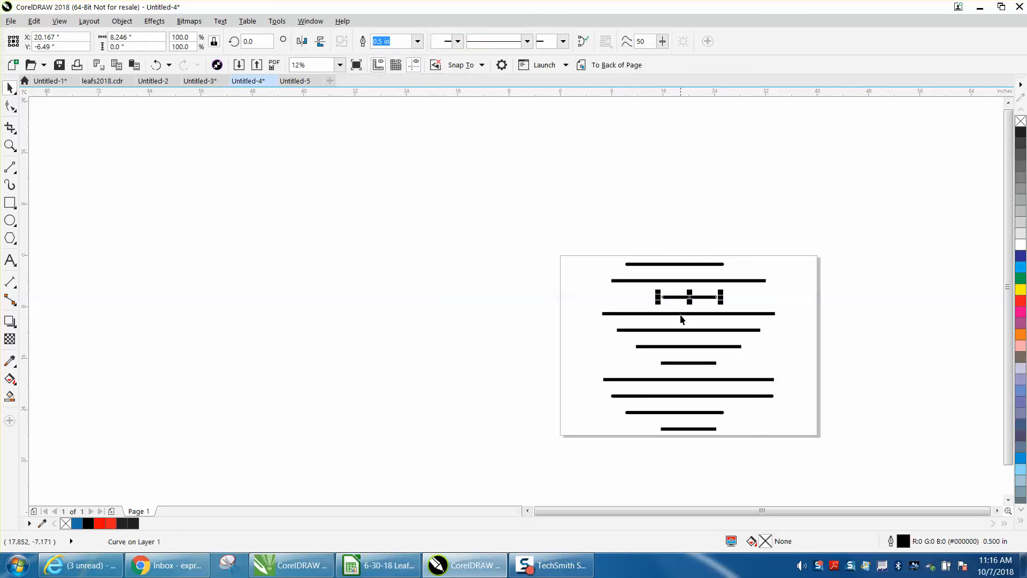
pyautogui.click(691, 363)
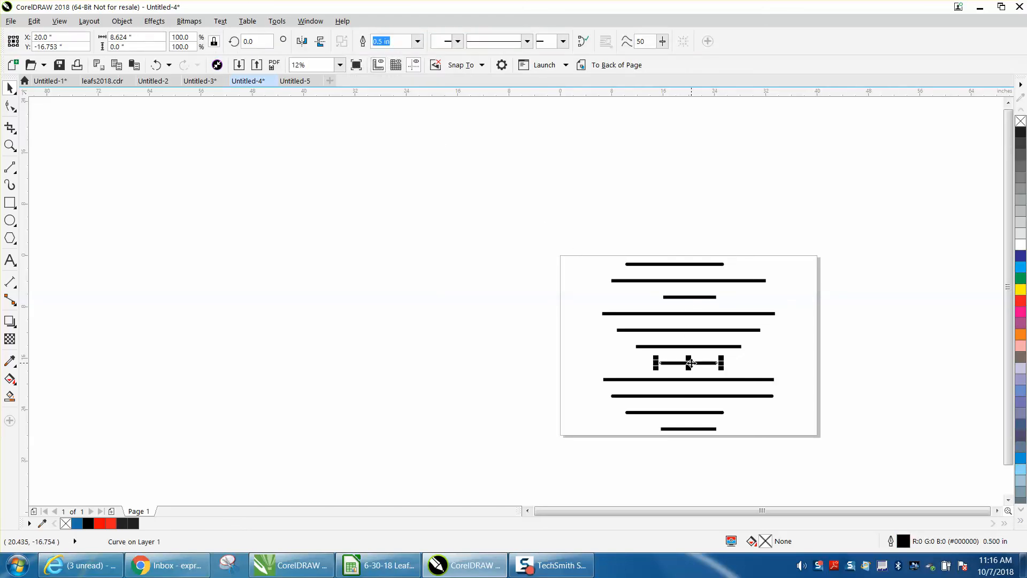
pyautogui.click(573, 287)
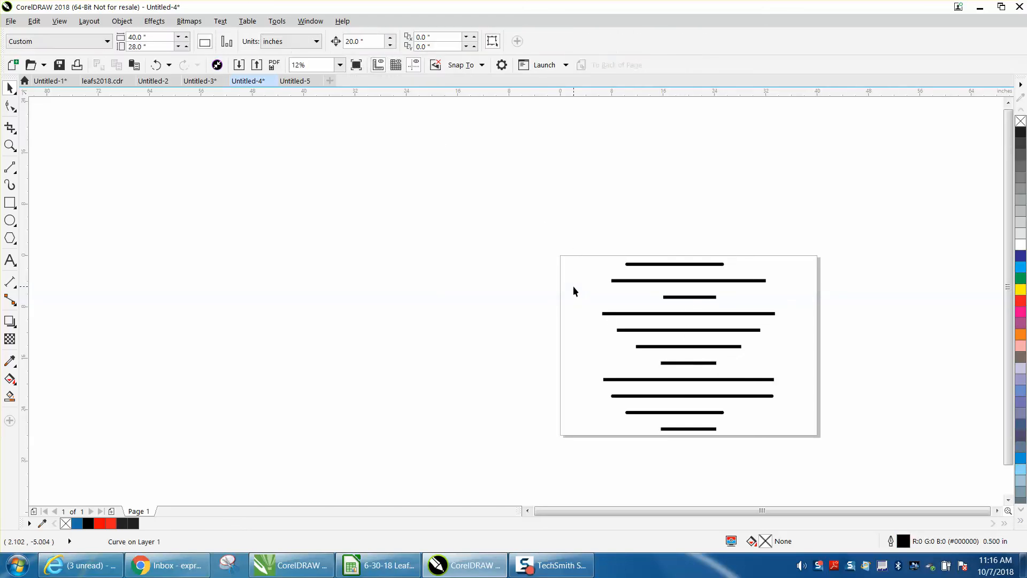
# Begin a new Find Wizard search for objects based on their outline properties.
pyautogui.click(34, 22)
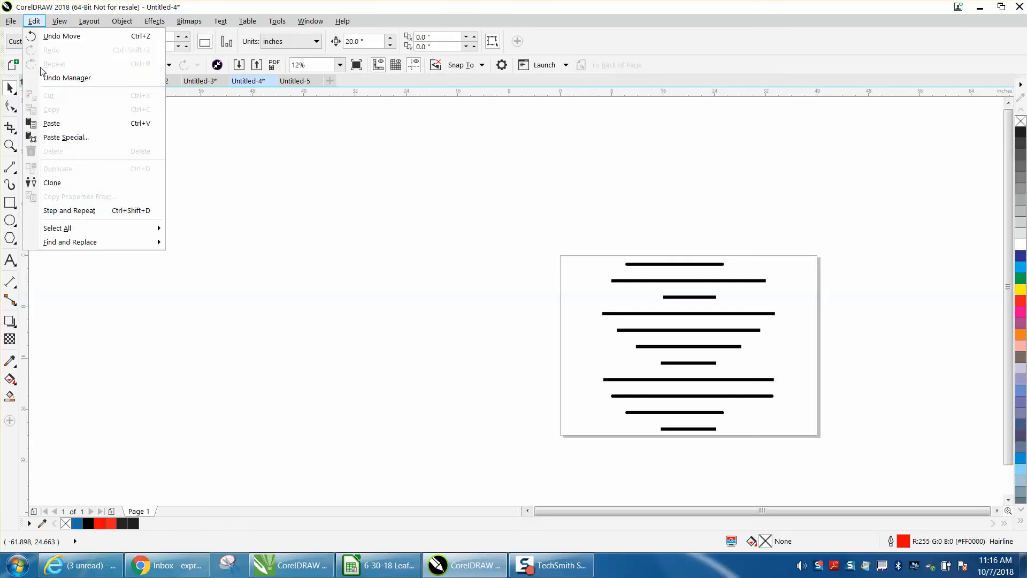
pyautogui.moveTo(61, 250)
pyautogui.click(193, 246)
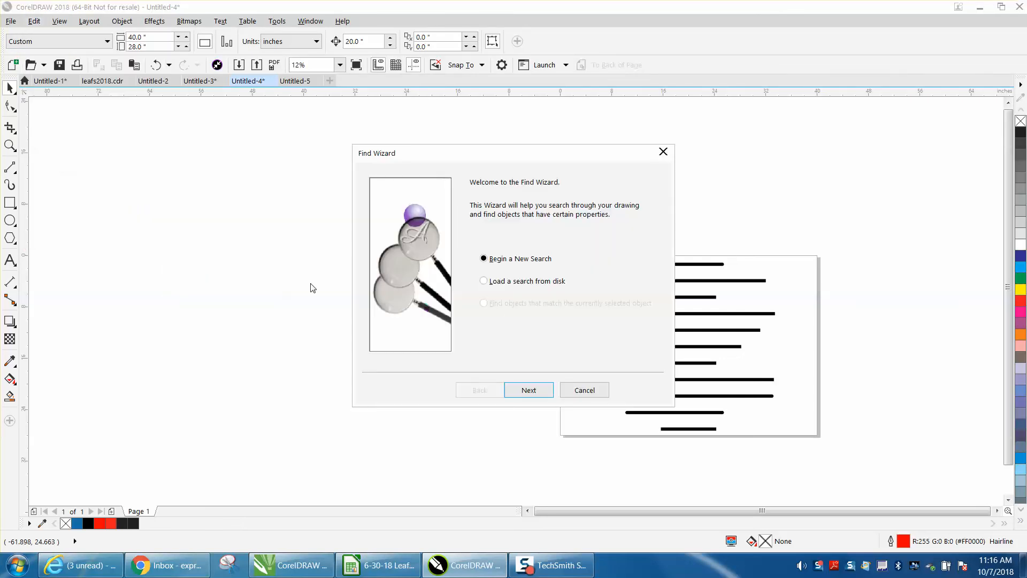
pyautogui.click(526, 386)
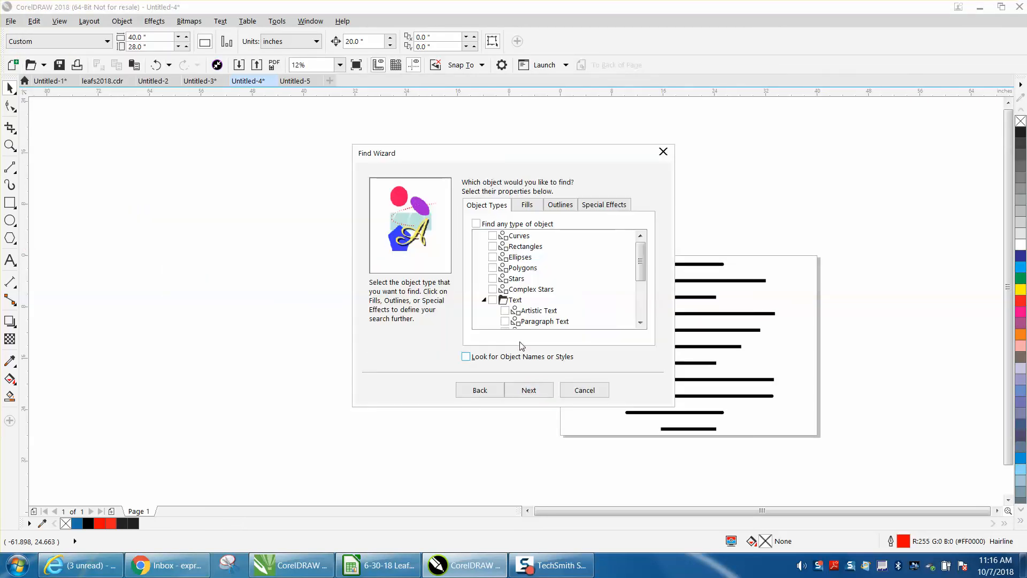
pyautogui.click(558, 207)
pyautogui.click(500, 246)
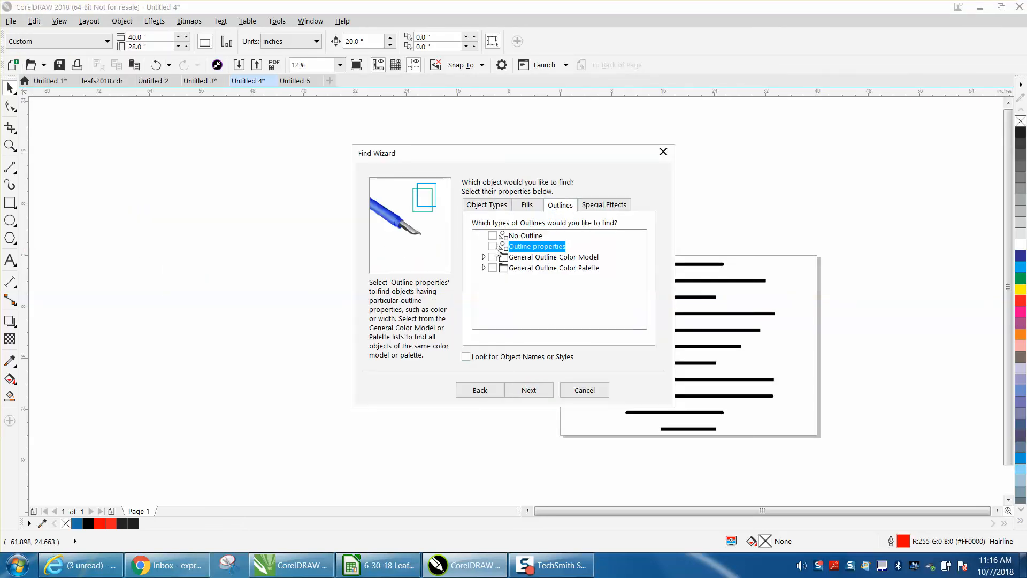
pyautogui.click(529, 390)
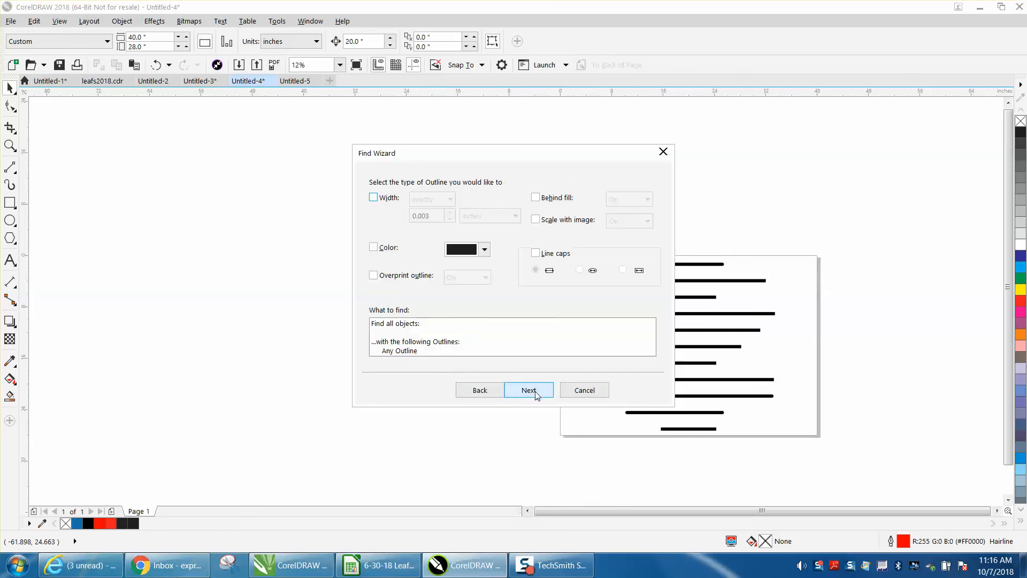
# Set the search criterion to Scale with image: On and select all matching lines.
pyautogui.click(536, 221)
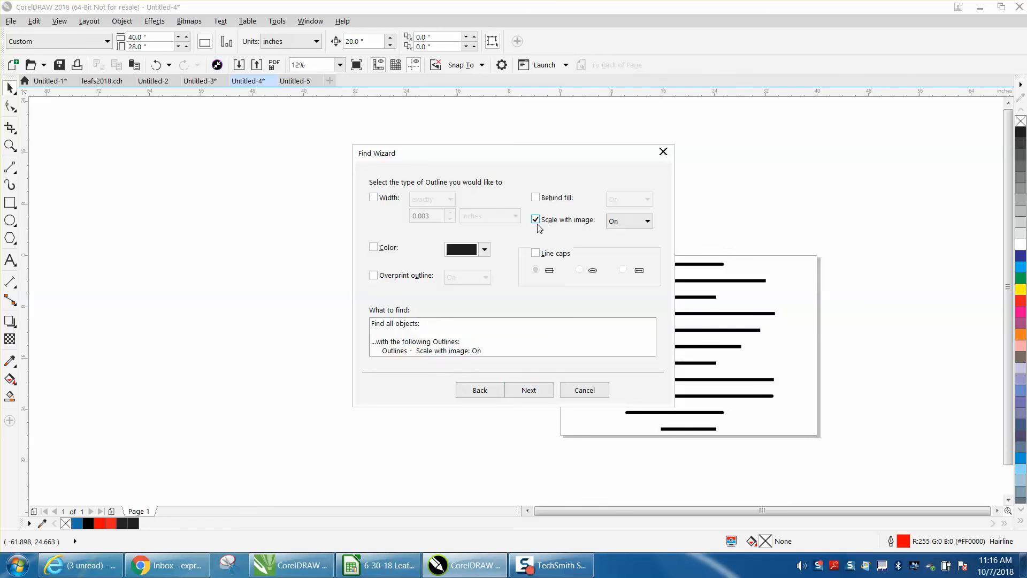
pyautogui.click(529, 394)
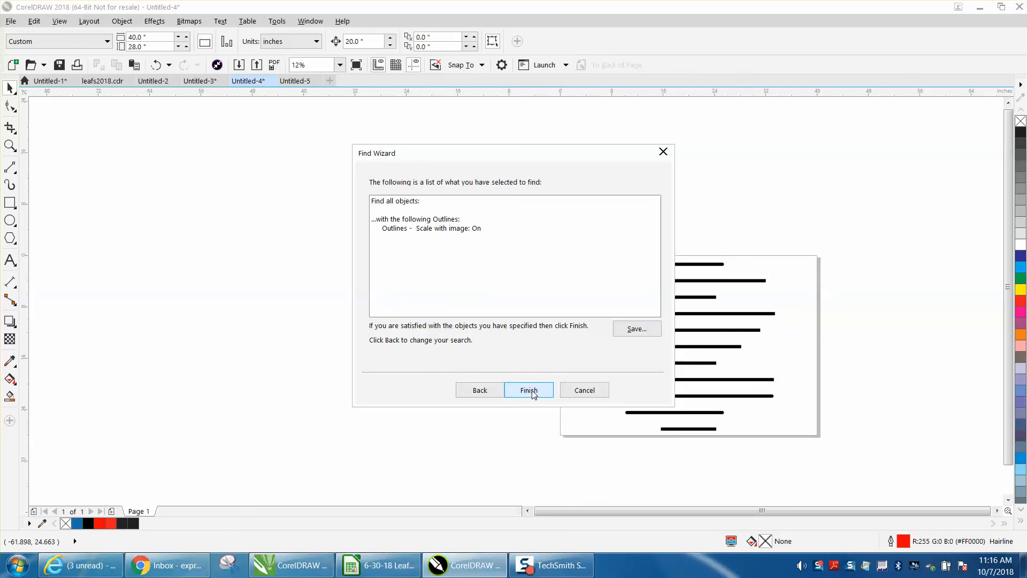
pyautogui.click(530, 390)
pyautogui.click(554, 285)
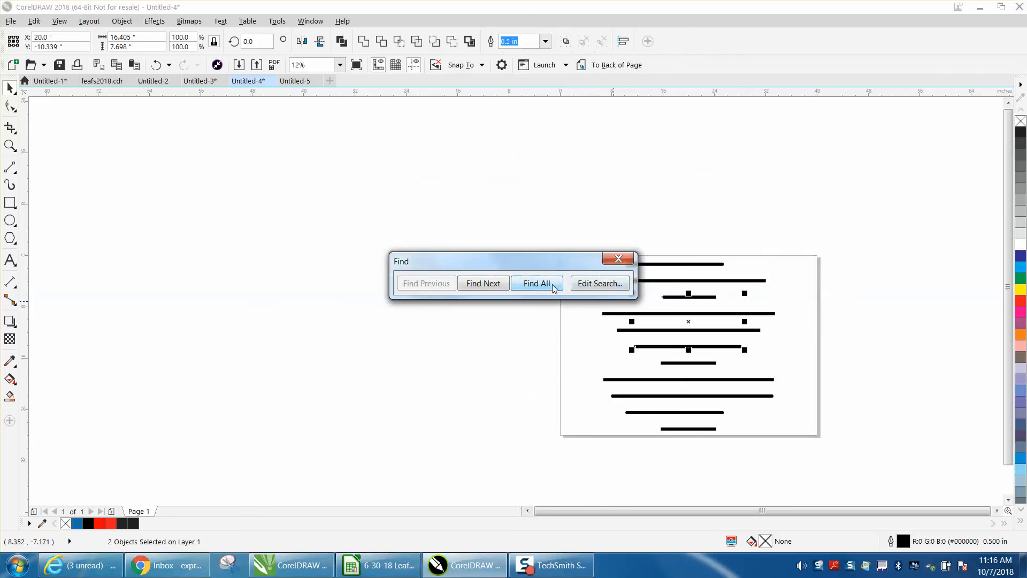
# Close the search and nudge the two found lines 40 inches to the left, off the page.
pyautogui.click(619, 258)
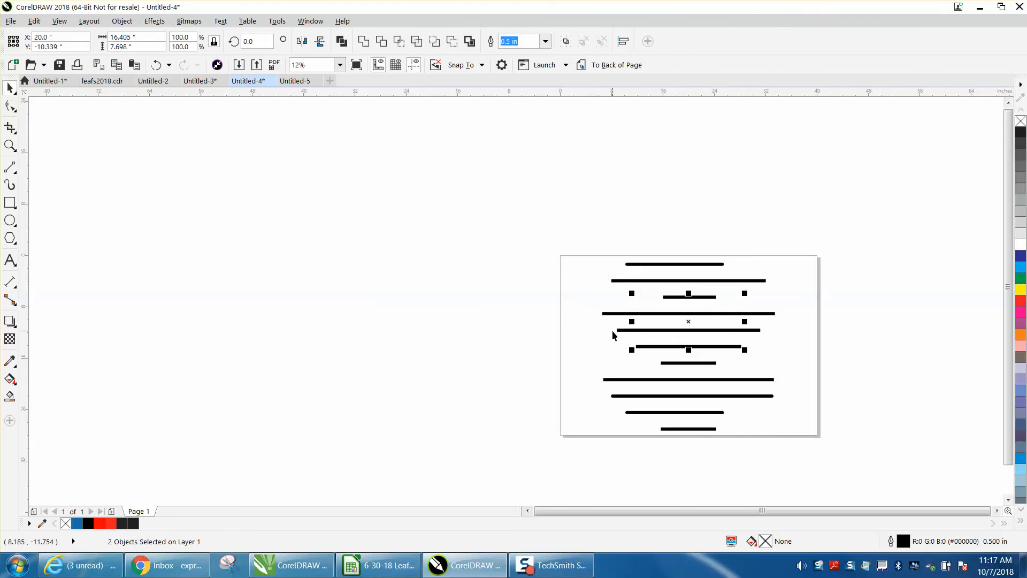
pyautogui.press('Left')
pyautogui.press('Left')
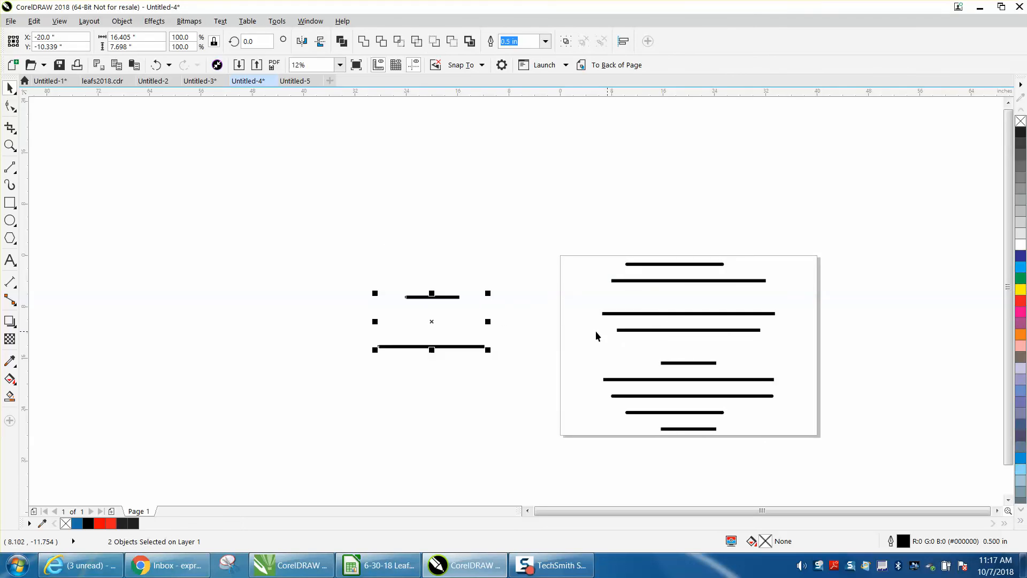
# Select the nine lines left on the page and turn on Scale with object in their outline settings.
pyautogui.moveTo(571, 253); pyautogui.dragTo(815, 470)
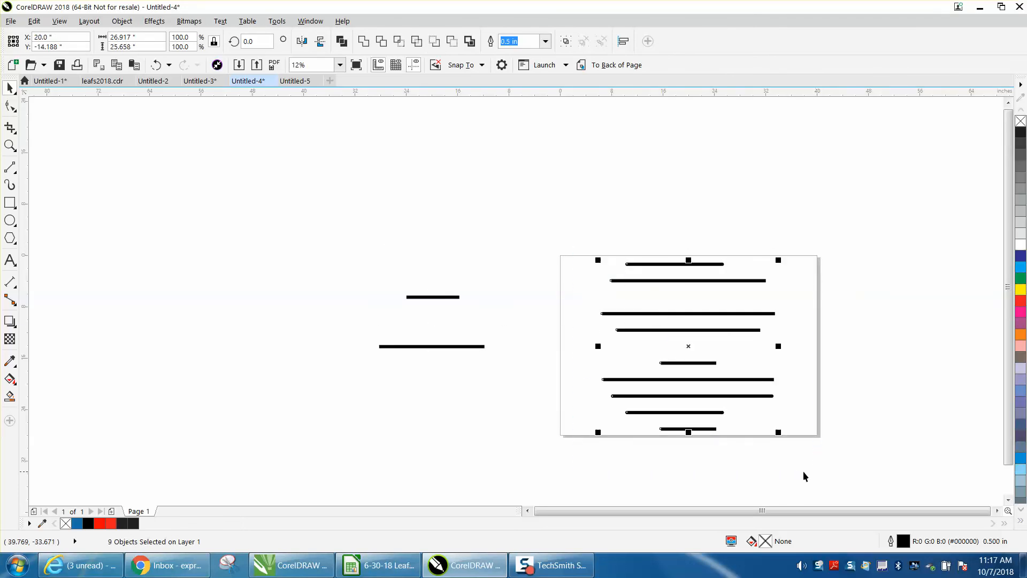
pyautogui.doubleClick(903, 541)
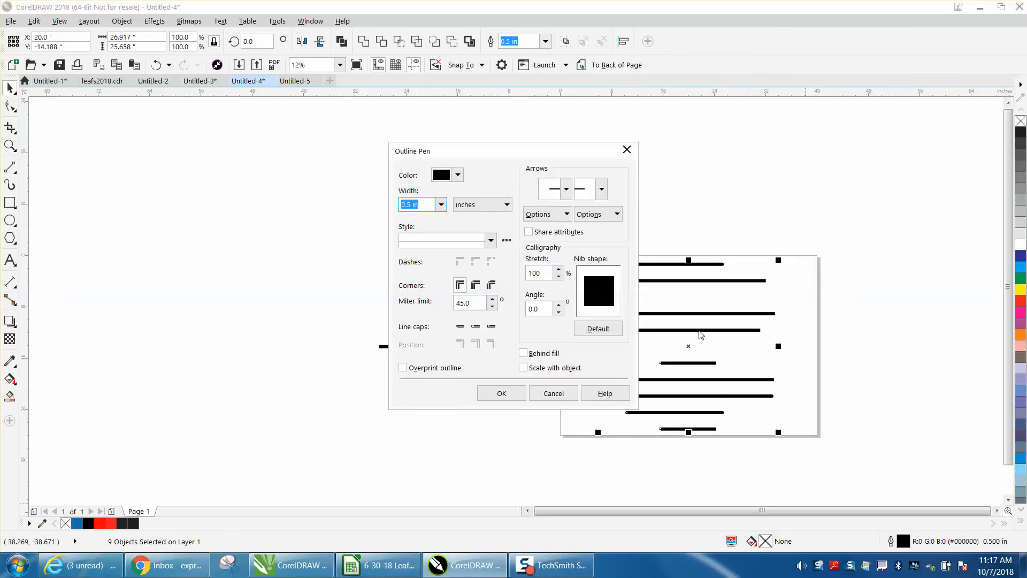
pyautogui.click(523, 367)
pyautogui.click(502, 393)
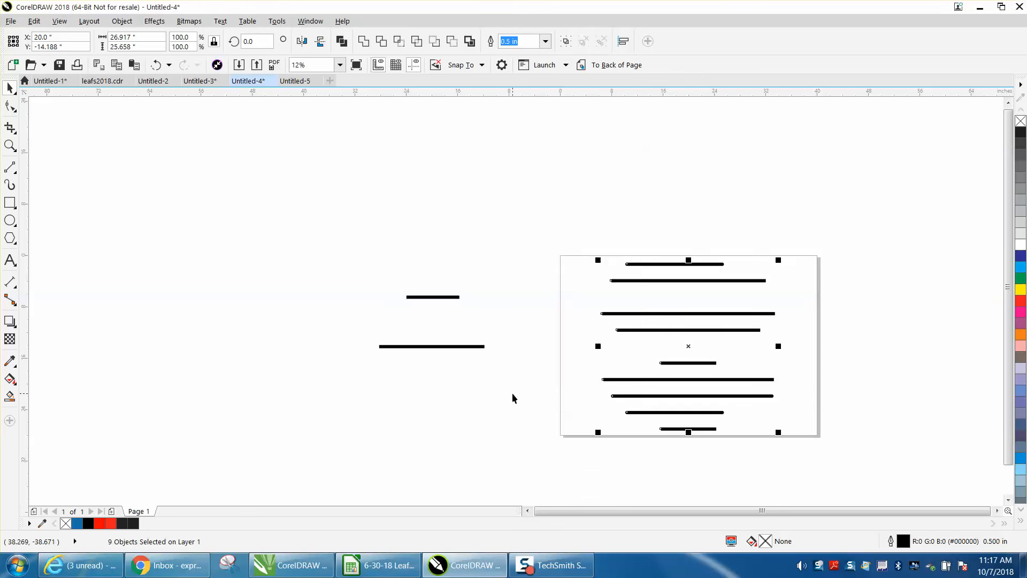
# Select the two lines beside the page and nudge them 40 inches right, back into place among the others.
pyautogui.moveTo(362, 274); pyautogui.dragTo(521, 382)
pyautogui.hotkey('shift', 'Right')
pyautogui.hotkey('shift', 'Right')
pyautogui.hotkey('shift', 'Right')
pyautogui.hotkey('shift', 'Right')
pyautogui.hotkey('shift', 'Right')
pyautogui.hotkey('shift', 'Right')
pyautogui.hotkey('shift', 'Right')
pyautogui.hotkey('shift', 'Right')
pyautogui.hotkey('shift', 'Right')
pyautogui.hotkey('shift', 'Right')
pyautogui.hotkey('shift', 'Right')
pyautogui.hotkey('shift', 'Right')
pyautogui.hotkey('shift', 'Right')
pyautogui.hotkey('shift', 'Right')
pyautogui.hotkey('shift', 'Right')
pyautogui.hotkey('shift', 'Right')
pyautogui.hotkey('shift', 'Right')
pyautogui.hotkey('shift', 'Right')
pyautogui.hotkey('shift', 'Right')
pyautogui.hotkey('shift', 'Right')
# Select all eleven lines, scale them down together to about 2.7 inches wide, and check their outline thickness up close.
pyautogui.moveTo(580, 239); pyautogui.dragTo(593, 291)
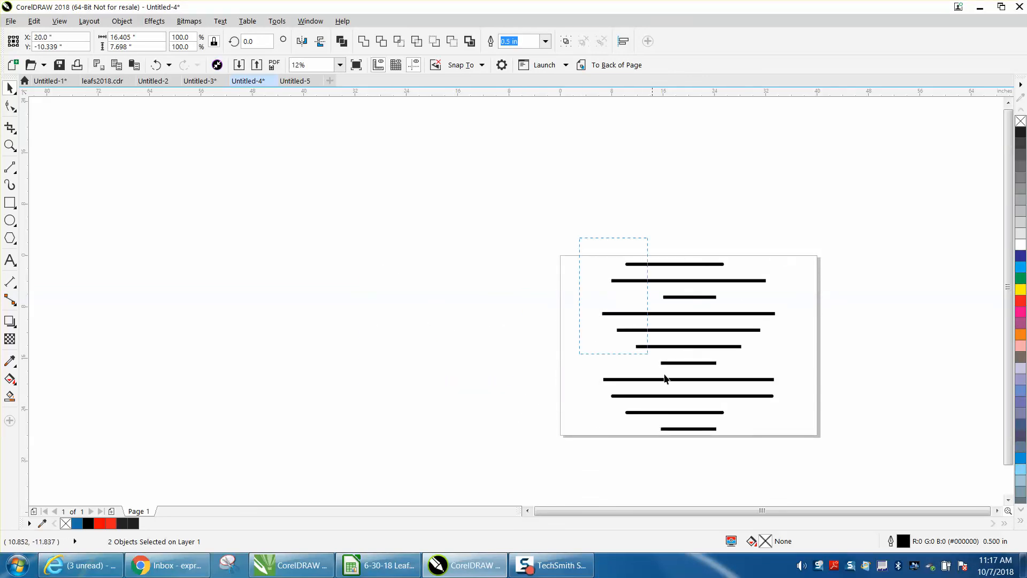
pyautogui.moveTo(785, 474); pyautogui.dragTo(781, 461)
pyautogui.moveTo(587, 239); pyautogui.dragTo(811, 485)
pyautogui.moveTo(780, 432); pyautogui.dragTo(673, 301)
pyautogui.click(10, 145)
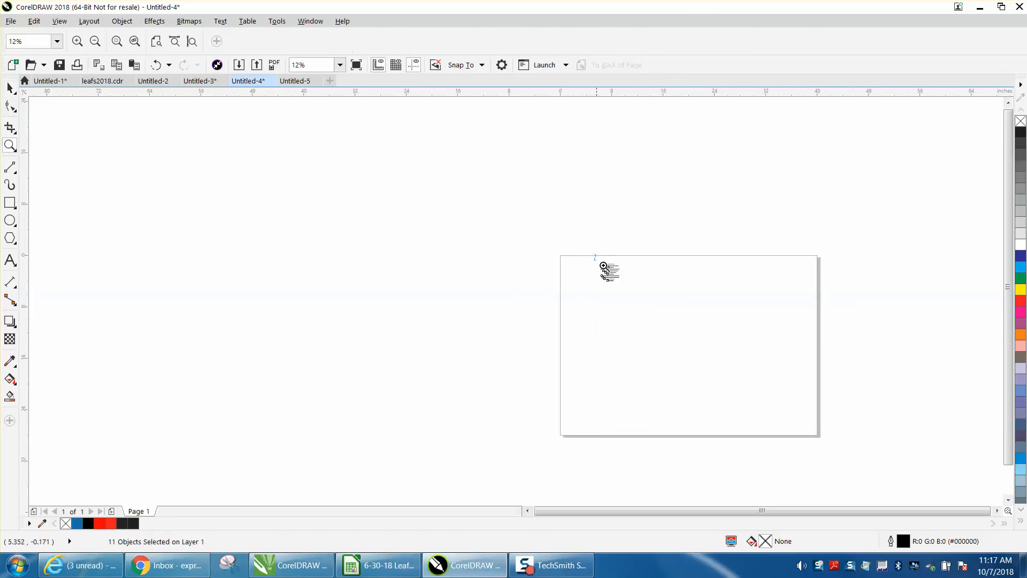
pyautogui.moveTo(604, 266); pyautogui.dragTo(636, 289)
pyautogui.rightClick(634, 291)
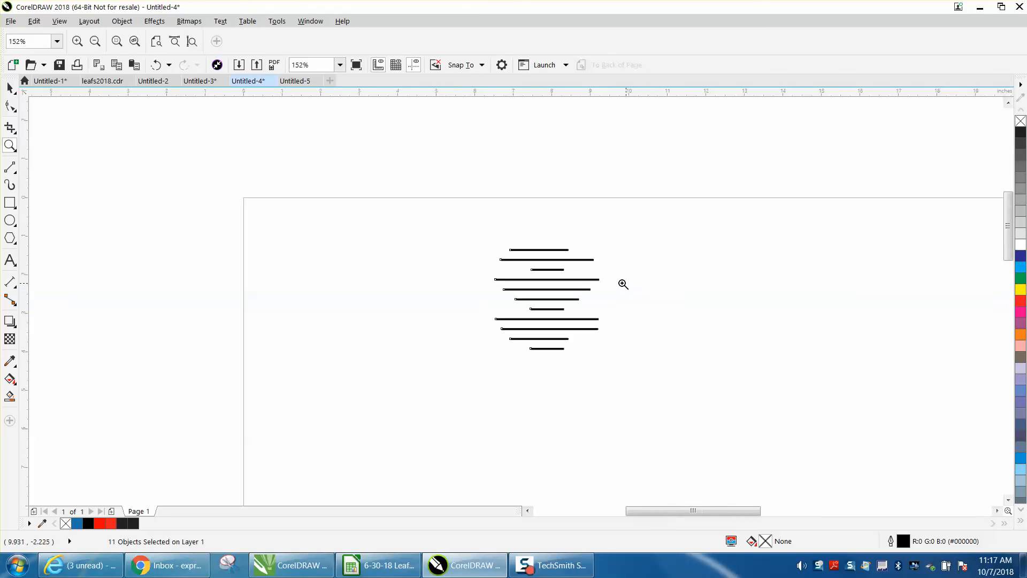
pyautogui.moveTo(492, 239); pyautogui.dragTo(667, 370)
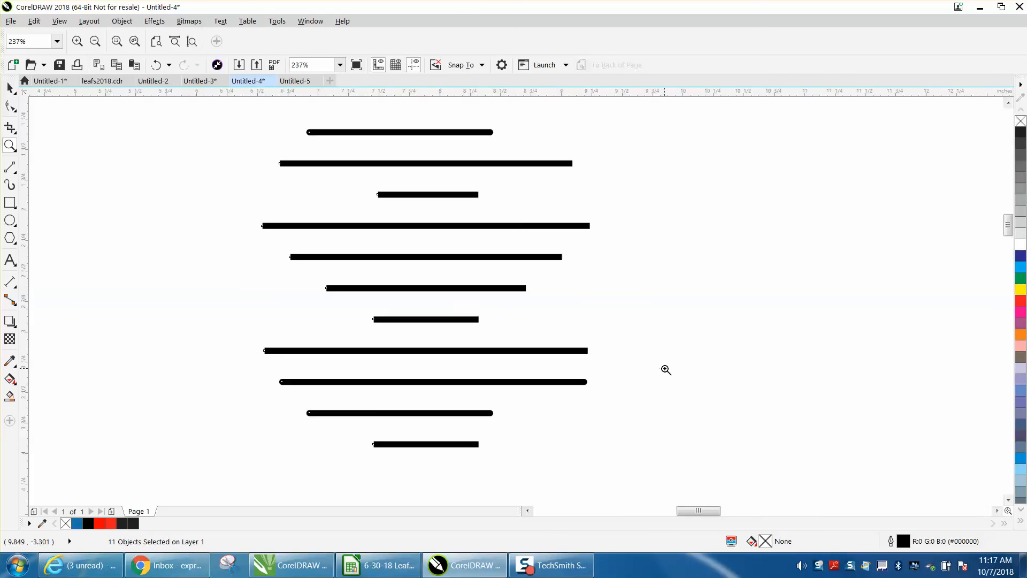